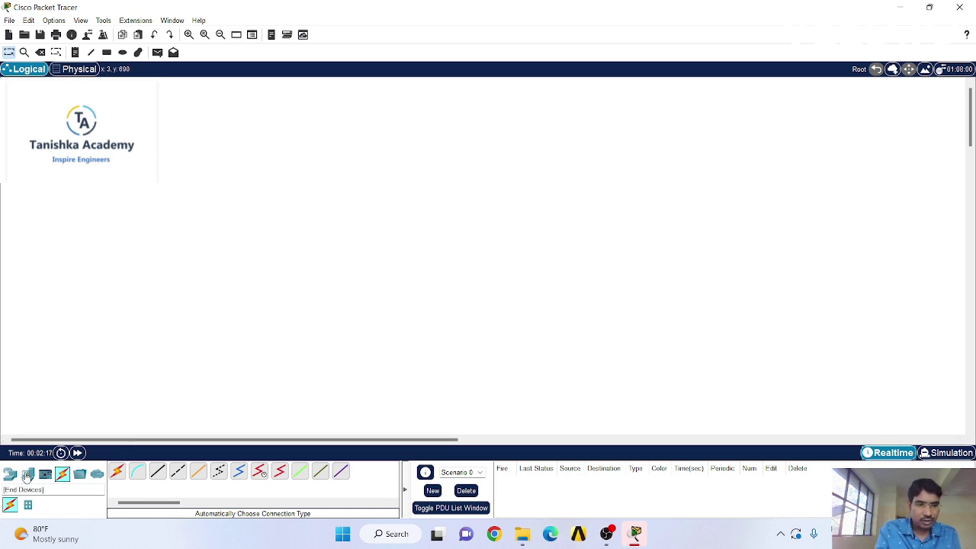
Place Laptop0 and PC0 in the lower row, with PC1 top left and PC2 top right.
{"action": "left_click", "coordinate": [27, 475]}
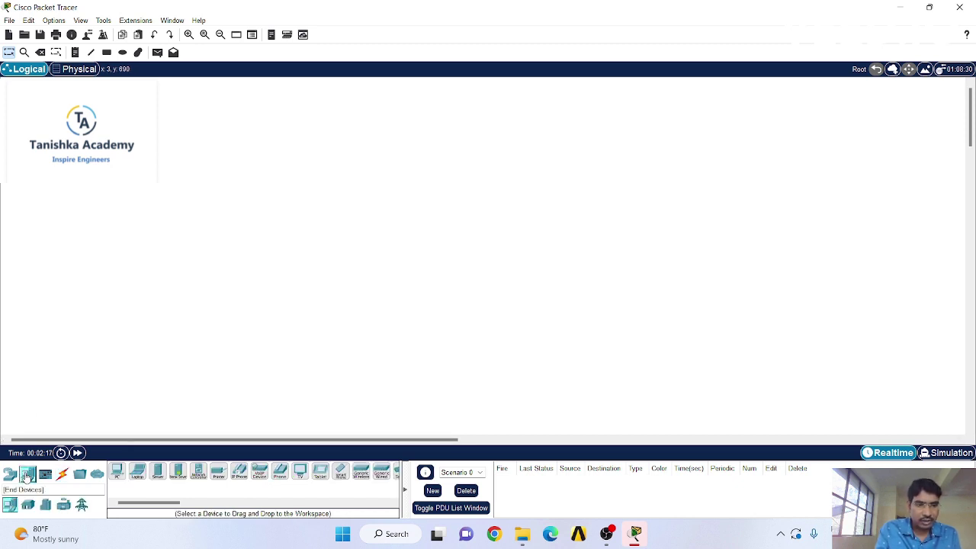
{"action": "left_click", "coordinate": [138, 473]}
{"action": "left_click", "coordinate": [266, 336]}
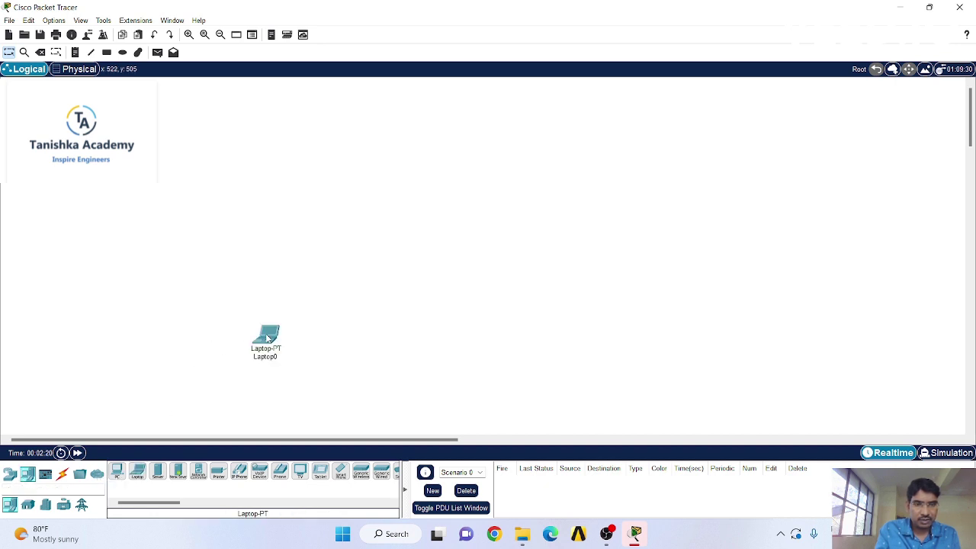
{"action": "left_click", "coordinate": [117, 473]}
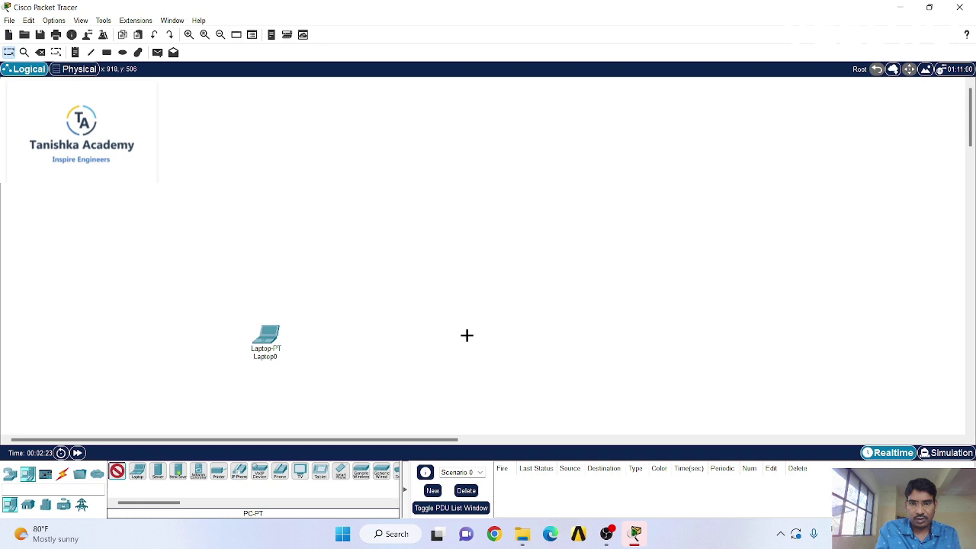
{"action": "left_click", "coordinate": [466, 336]}
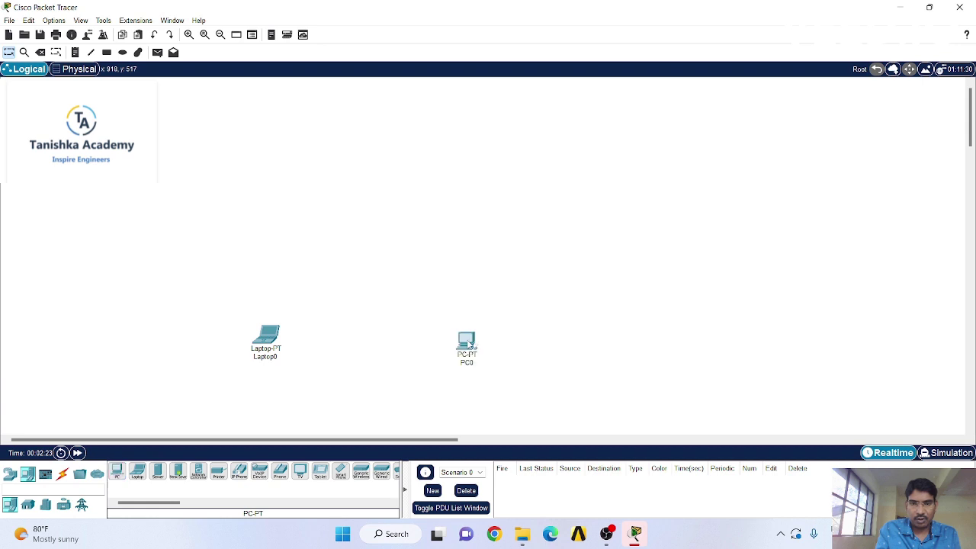
{"action": "left_click", "coordinate": [117, 473]}
{"action": "left_click", "coordinate": [311, 156]}
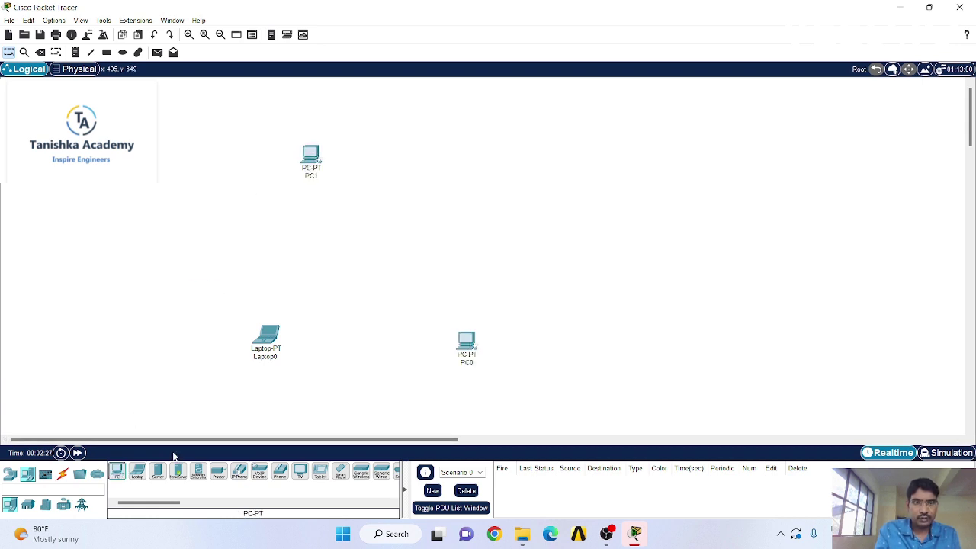
{"action": "left_click_drag", "start_coordinate": [117, 472], "coordinate": [555, 151]}
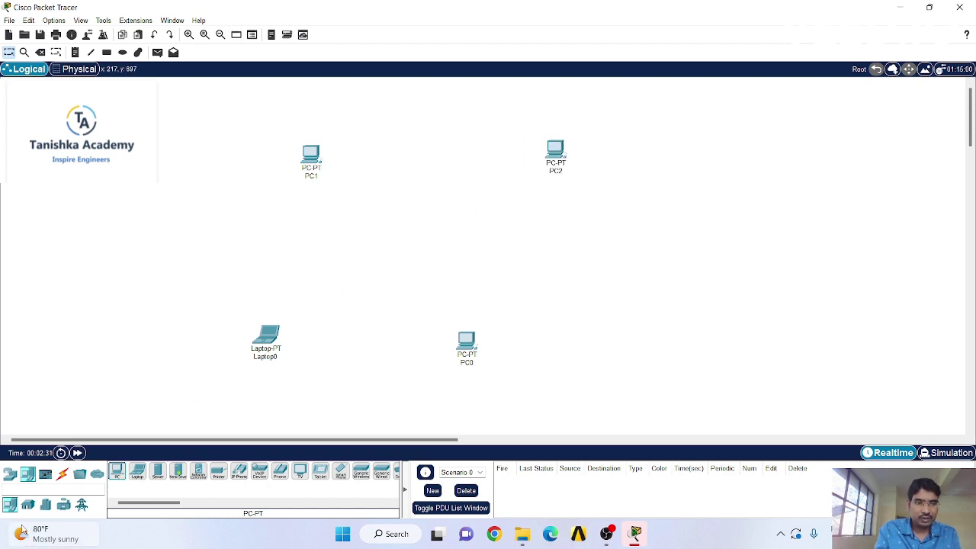
Place four 2960 switches in a 2x2 grid, Switch0–Switch3, between the end devices.
{"action": "left_click", "coordinate": [11, 475]}
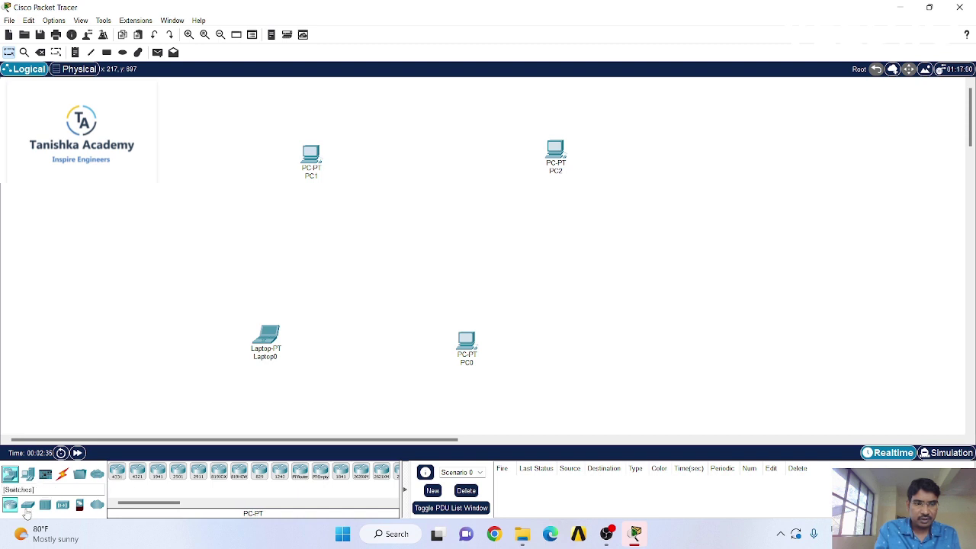
{"action": "left_click", "coordinate": [28, 504]}
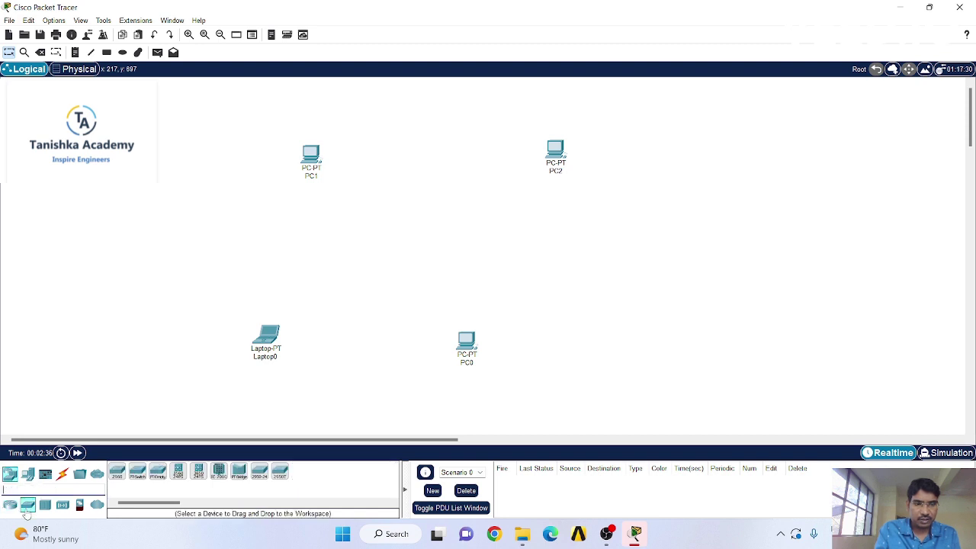
{"action": "left_click", "coordinate": [119, 472]}
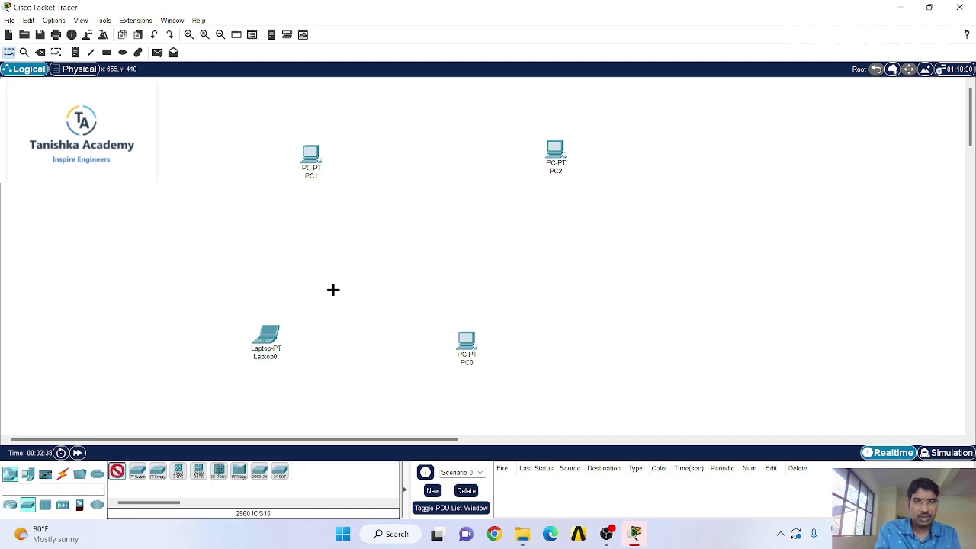
{"action": "left_click", "coordinate": [326, 234]}
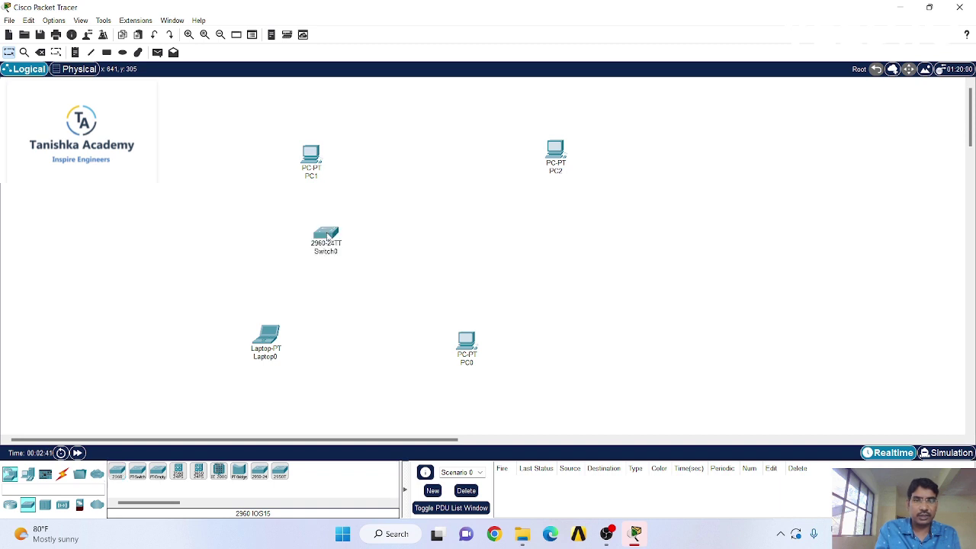
{"action": "left_click", "coordinate": [118, 473]}
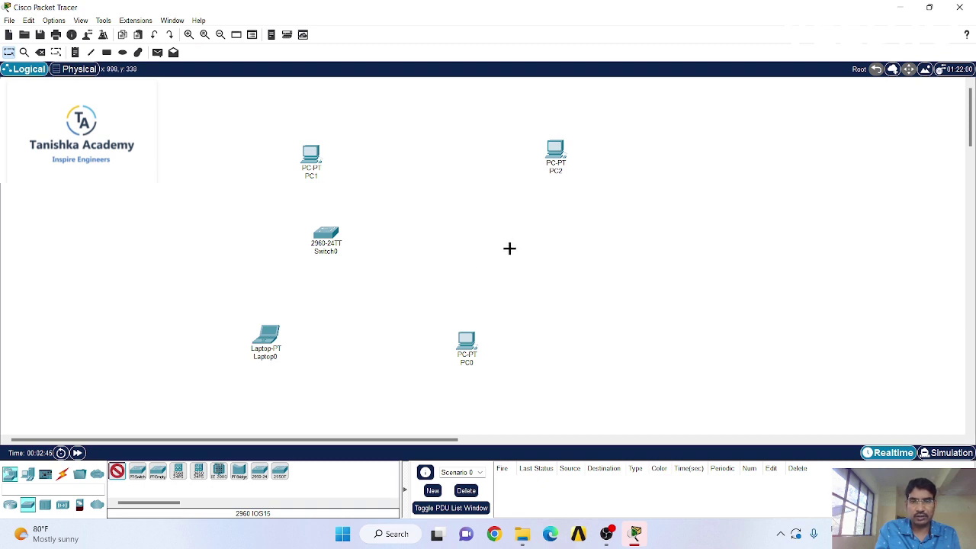
{"action": "left_click", "coordinate": [537, 234]}
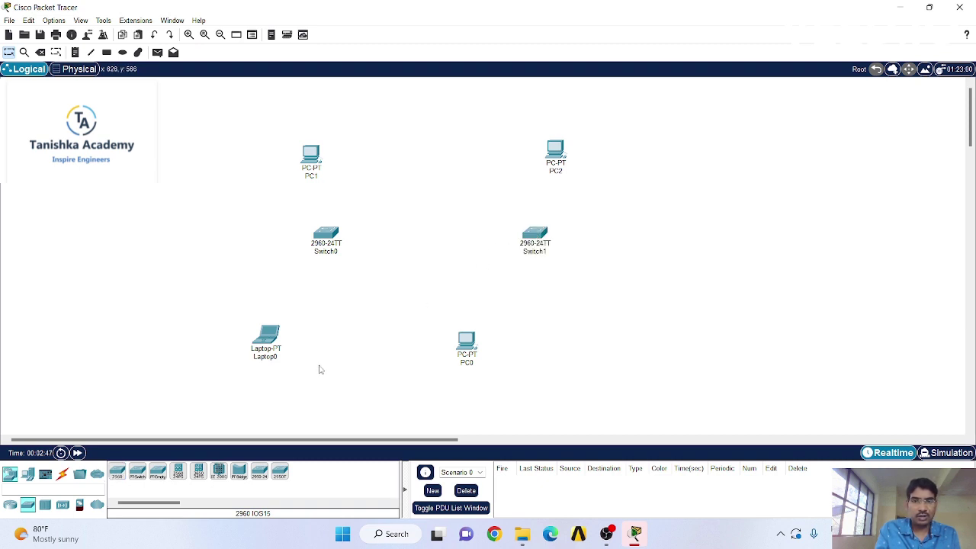
{"action": "left_click", "coordinate": [120, 472]}
{"action": "left_click", "coordinate": [326, 296]}
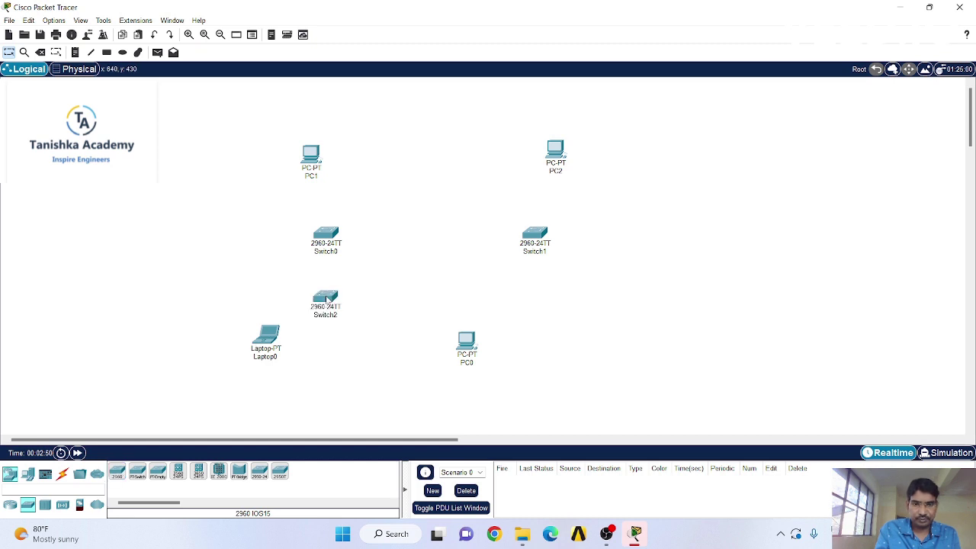
{"action": "left_click", "coordinate": [117, 472]}
{"action": "left_click", "coordinate": [539, 294]}
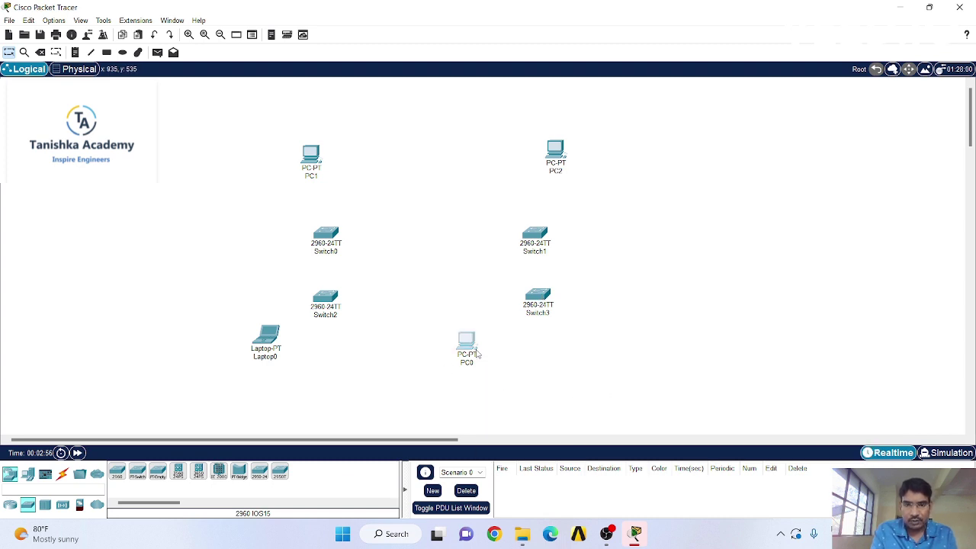
Spread out the end devices: PC0 and PC2 further right, PC1 and Laptop0 further left.
{"action": "left_click_drag", "start_coordinate": [475, 352], "coordinate": [657, 370]}
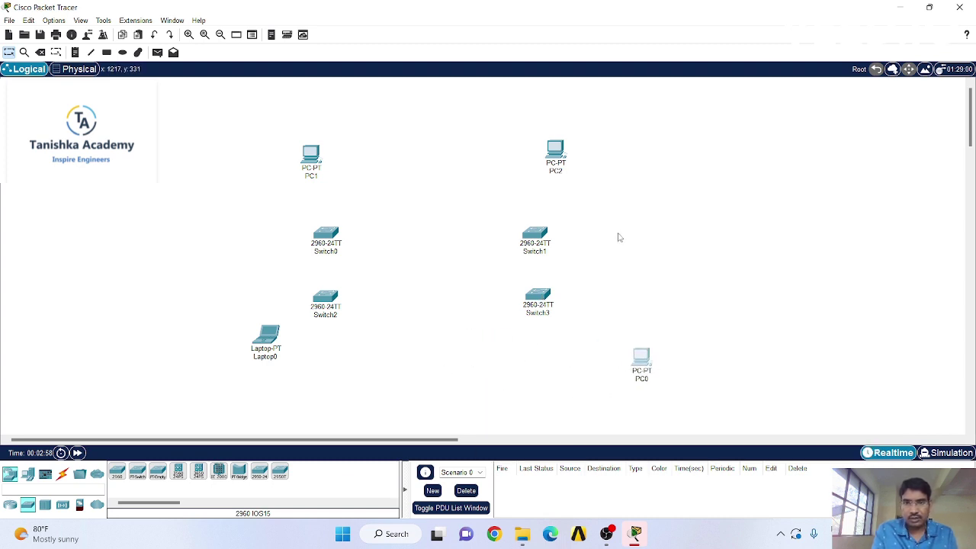
{"action": "left_click_drag", "start_coordinate": [565, 167], "coordinate": [609, 171]}
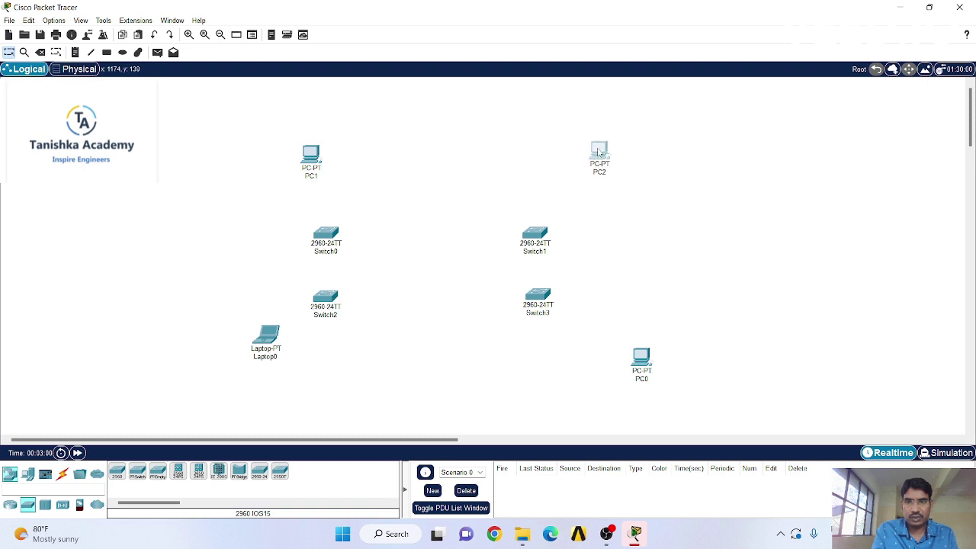
{"action": "left_click_drag", "start_coordinate": [312, 155], "coordinate": [270, 151]}
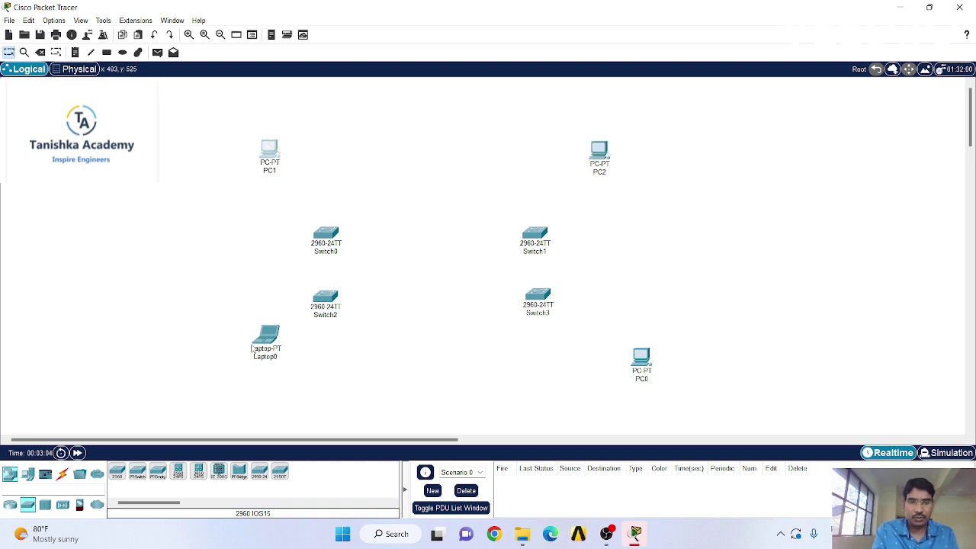
{"action": "left_click_drag", "start_coordinate": [263, 346], "coordinate": [249, 354]}
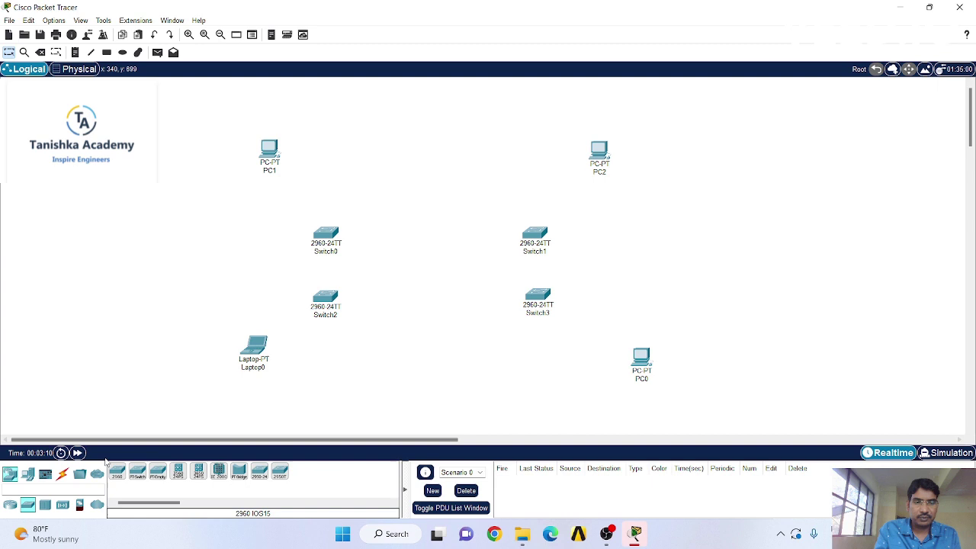
Cable Switch2 to Laptop0 and PC1 to Switch0 with automatic connection type.
{"action": "left_click", "coordinate": [62, 474]}
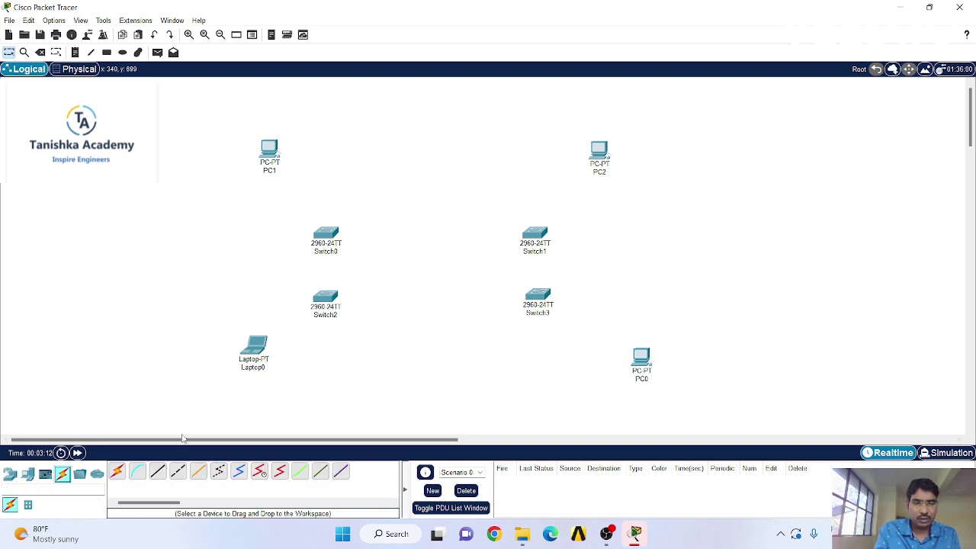
{"action": "left_click", "coordinate": [120, 474]}
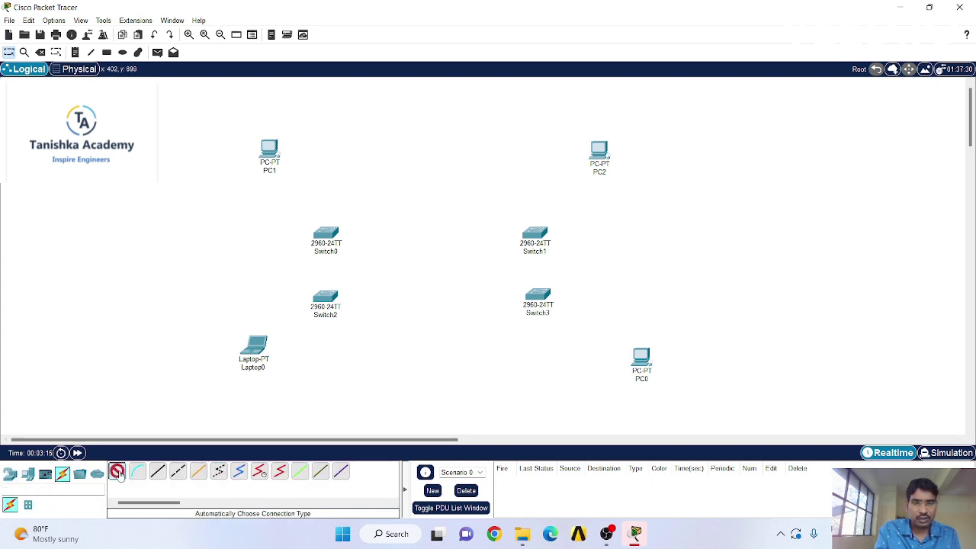
{"action": "left_click", "coordinate": [328, 305]}
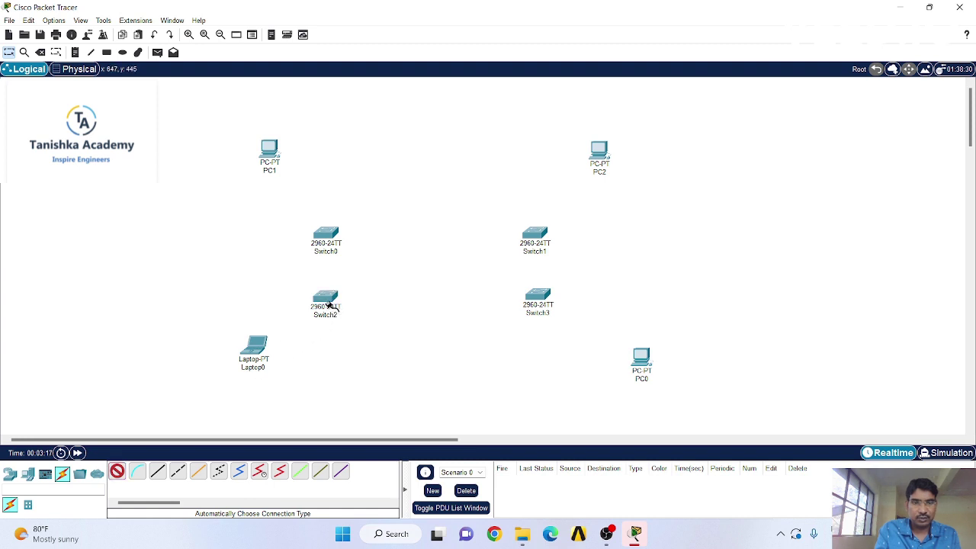
{"action": "left_click", "coordinate": [253, 353]}
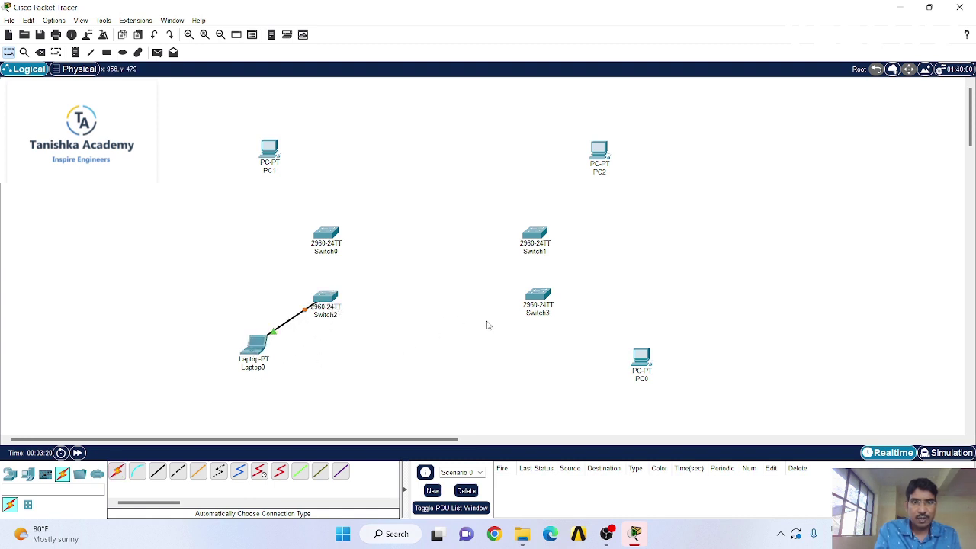
{"action": "left_click", "coordinate": [118, 473]}
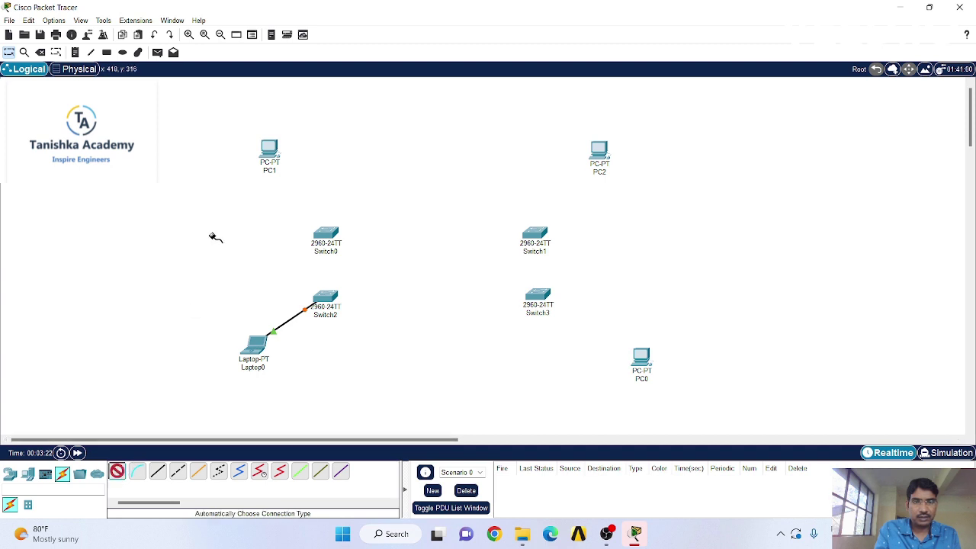
{"action": "left_click", "coordinate": [272, 160]}
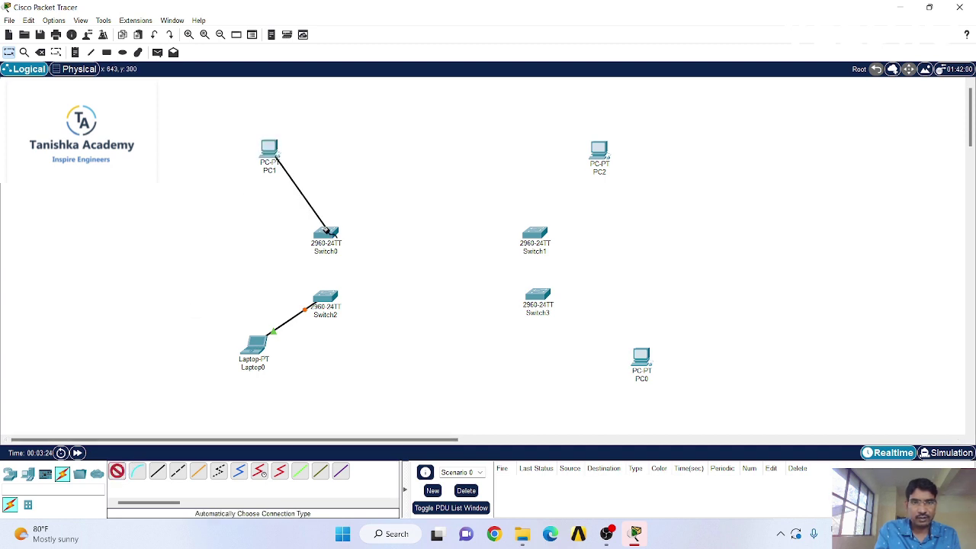
{"action": "left_click", "coordinate": [329, 236]}
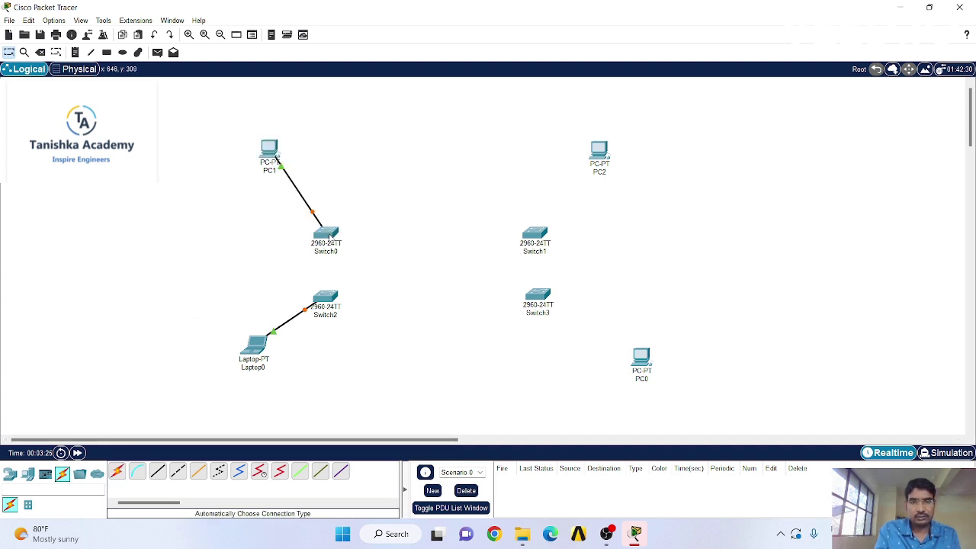
Cable PC2 to Switch1 and Switch3 to PC0 with automatic connection type.
{"action": "left_click", "coordinate": [117, 473]}
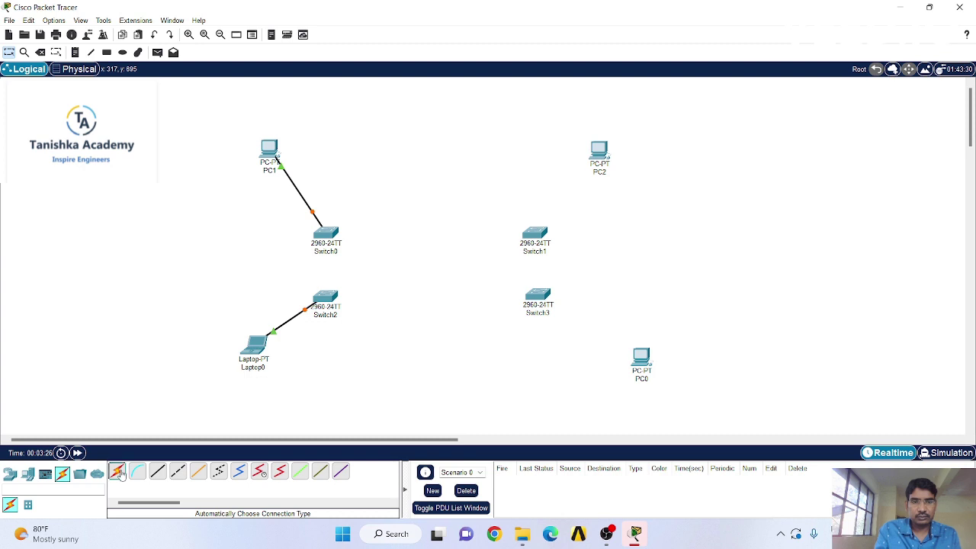
{"action": "left_click", "coordinate": [599, 152]}
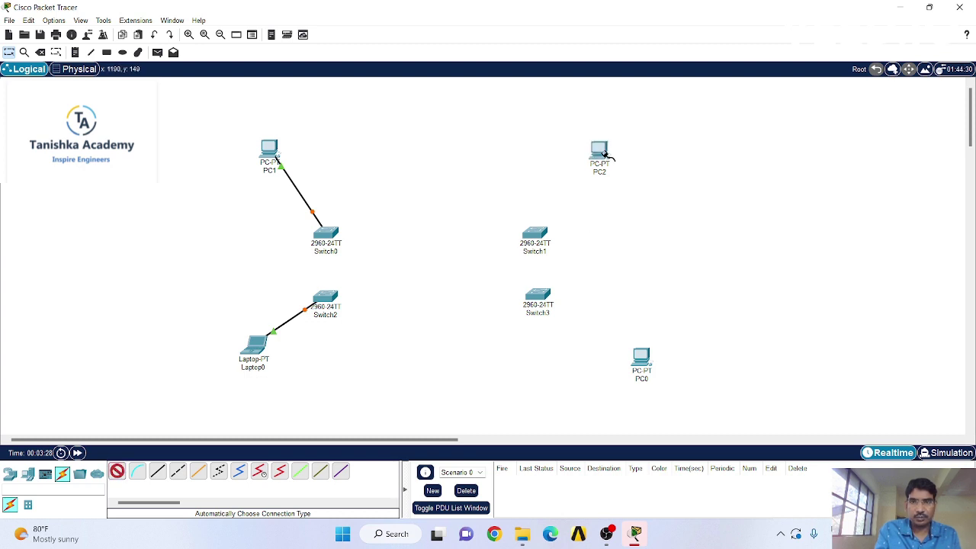
{"action": "left_click", "coordinate": [537, 233]}
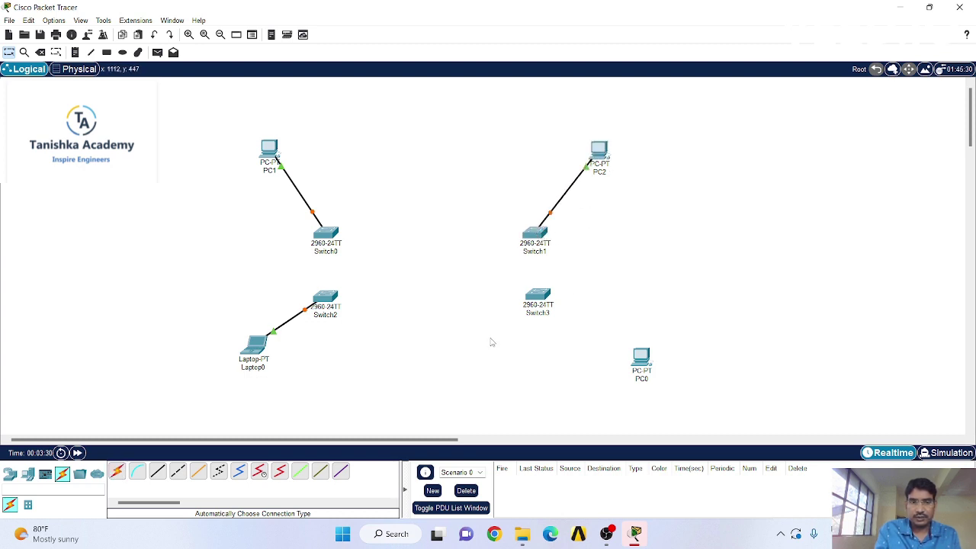
{"action": "left_click", "coordinate": [117, 472]}
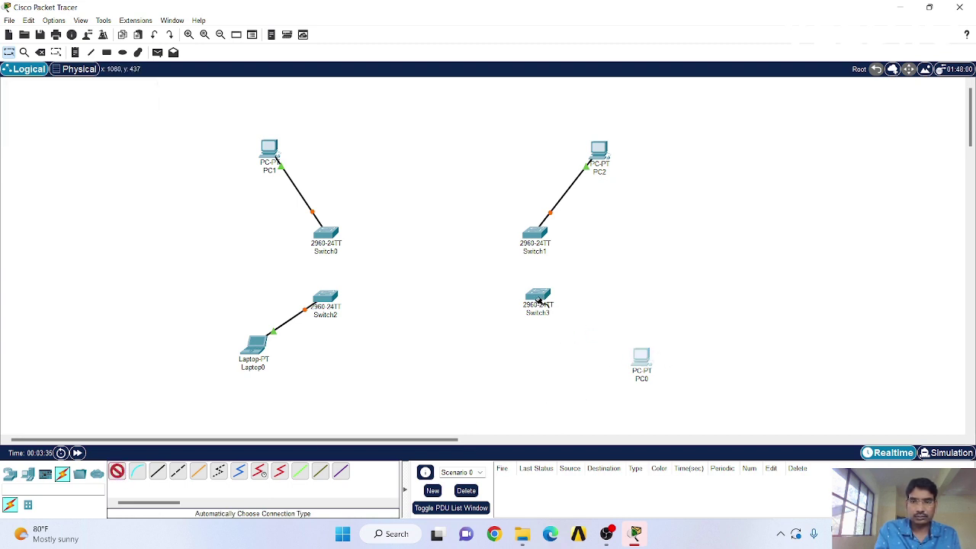
{"action": "left_click", "coordinate": [538, 298]}
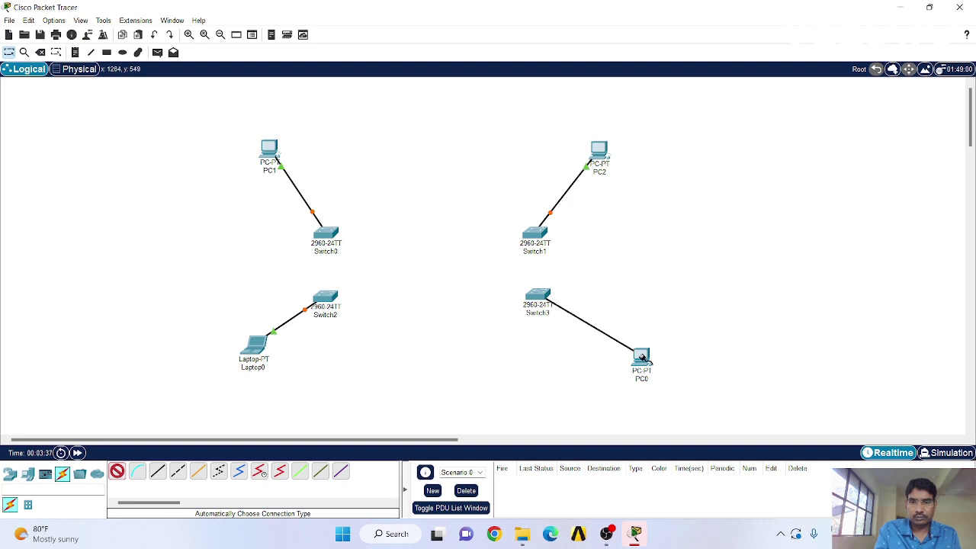
{"action": "left_click", "coordinate": [641, 357]}
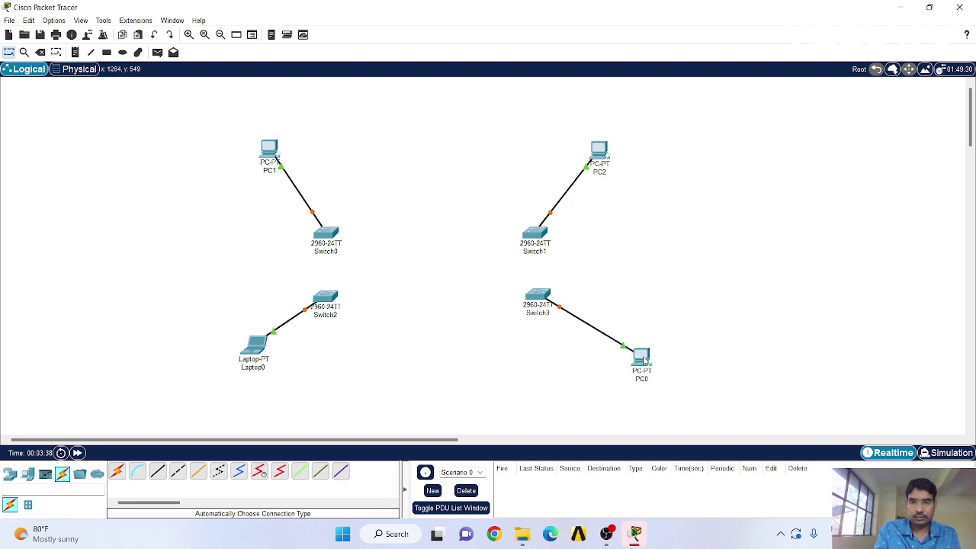
{"action": "left_click", "coordinate": [116, 473]}
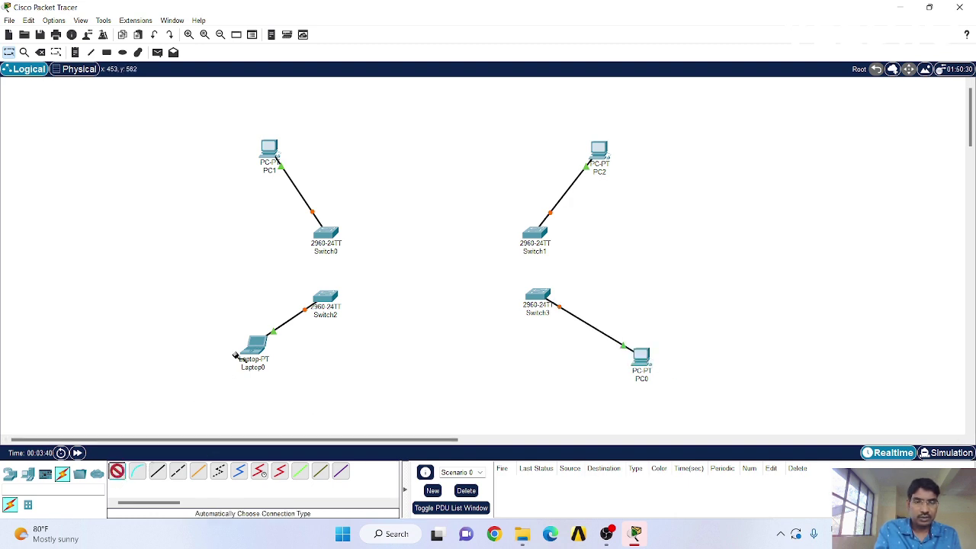
Cable Switch0–Switch2, Switch0–Switch1, Switch3–Switch1 and Switch2–Switch3 to close the ring.
{"action": "left_click", "coordinate": [328, 237]}
{"action": "left_click", "coordinate": [329, 299]}
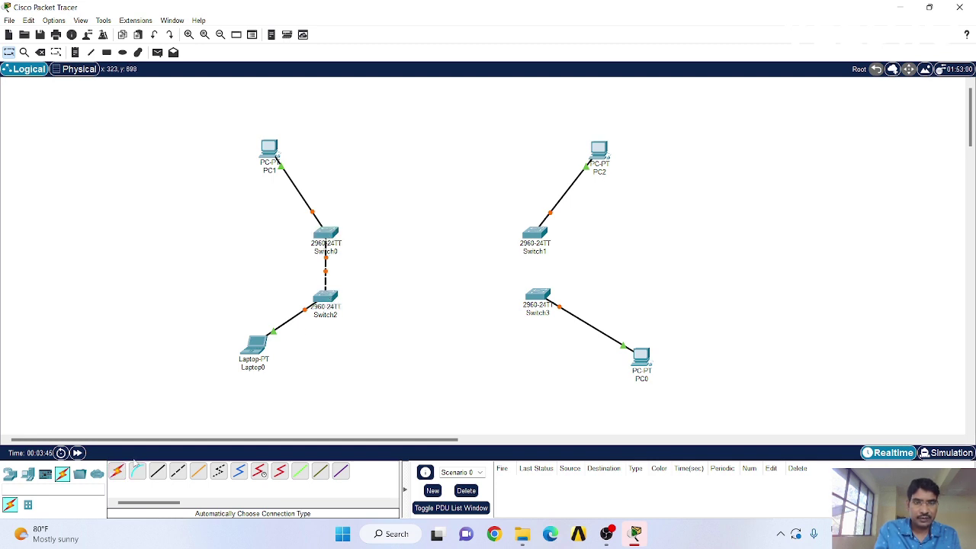
{"action": "left_click", "coordinate": [116, 472]}
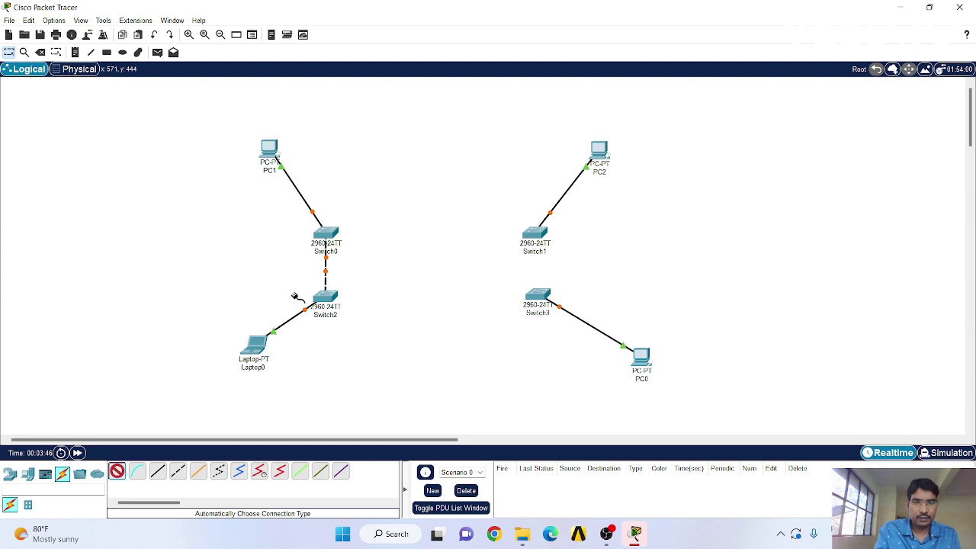
{"action": "left_click", "coordinate": [328, 234]}
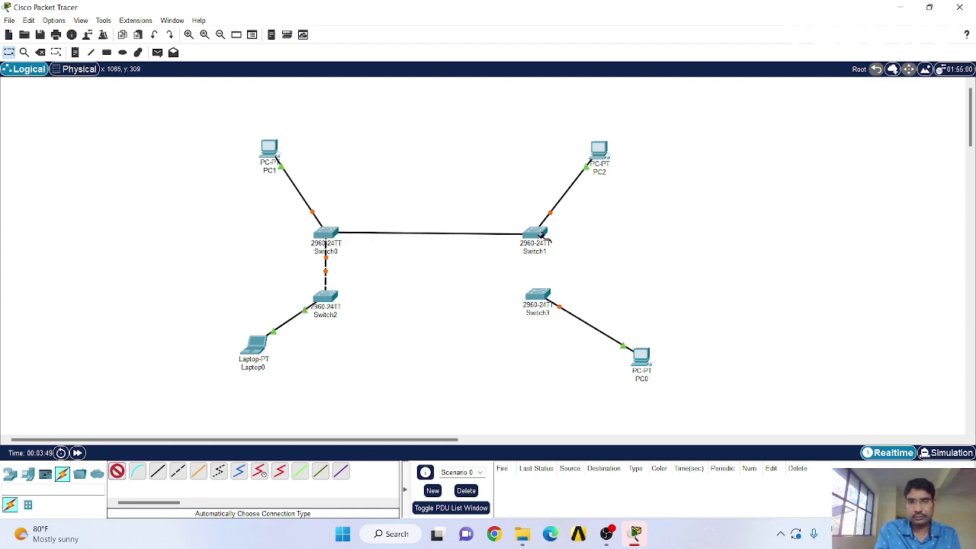
{"action": "left_click", "coordinate": [536, 233]}
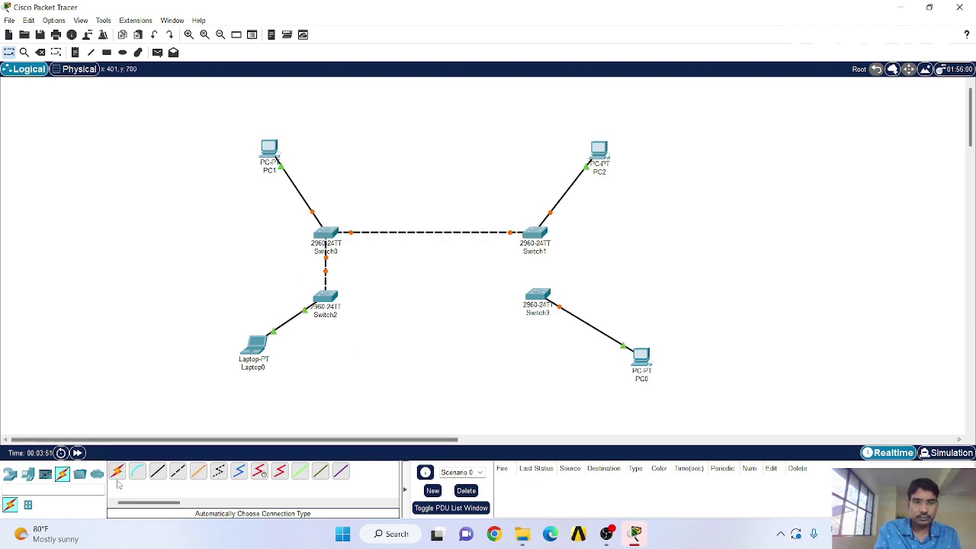
{"action": "left_click", "coordinate": [118, 474]}
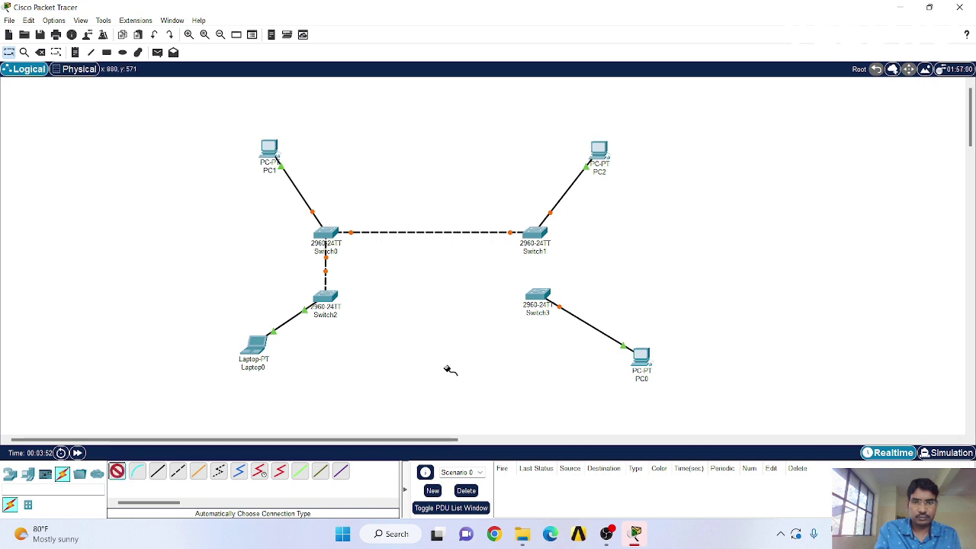
{"action": "left_click", "coordinate": [543, 297]}
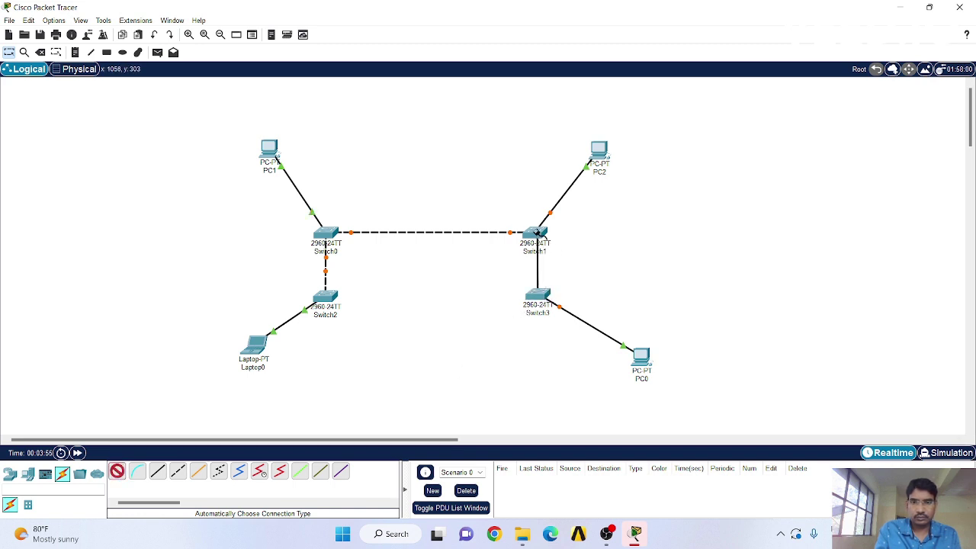
{"action": "left_click", "coordinate": [536, 233]}
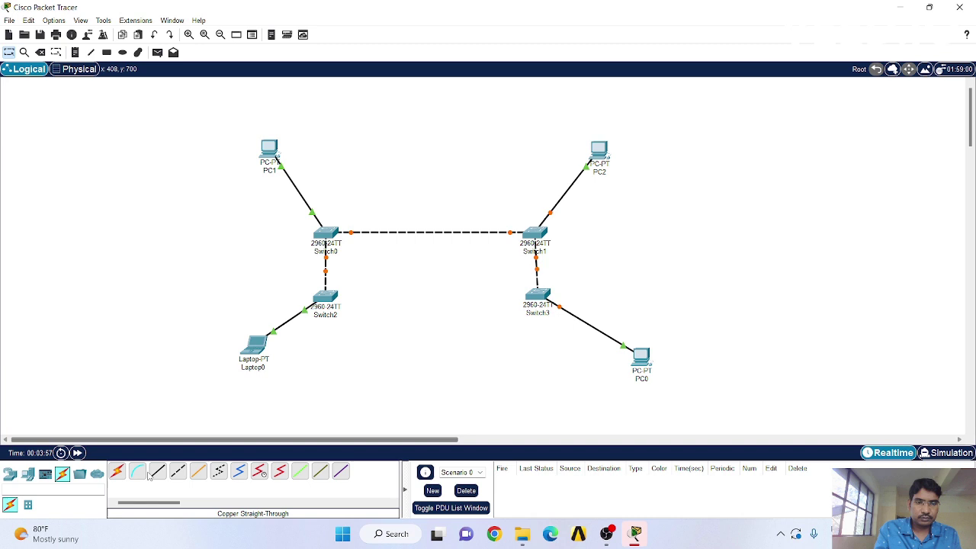
{"action": "left_click", "coordinate": [118, 474]}
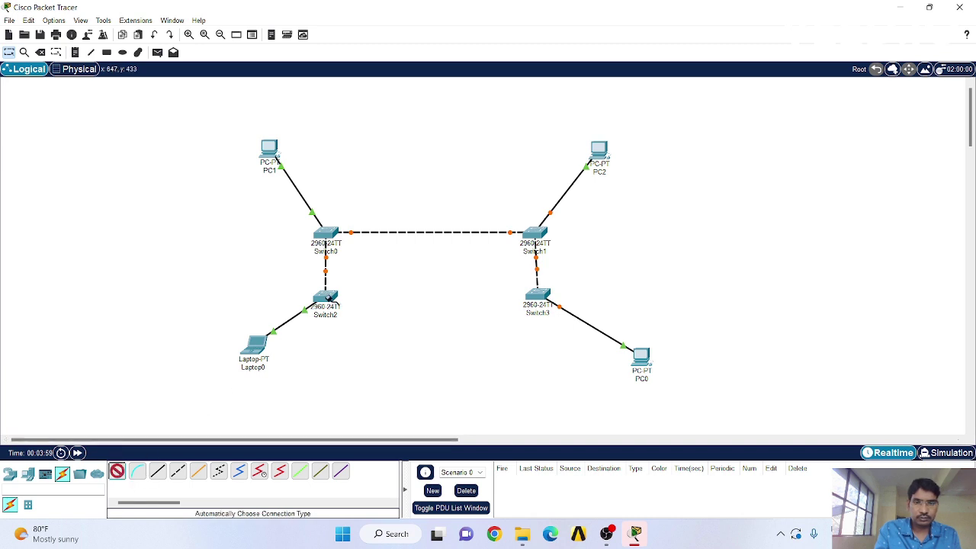
{"action": "left_click", "coordinate": [326, 297]}
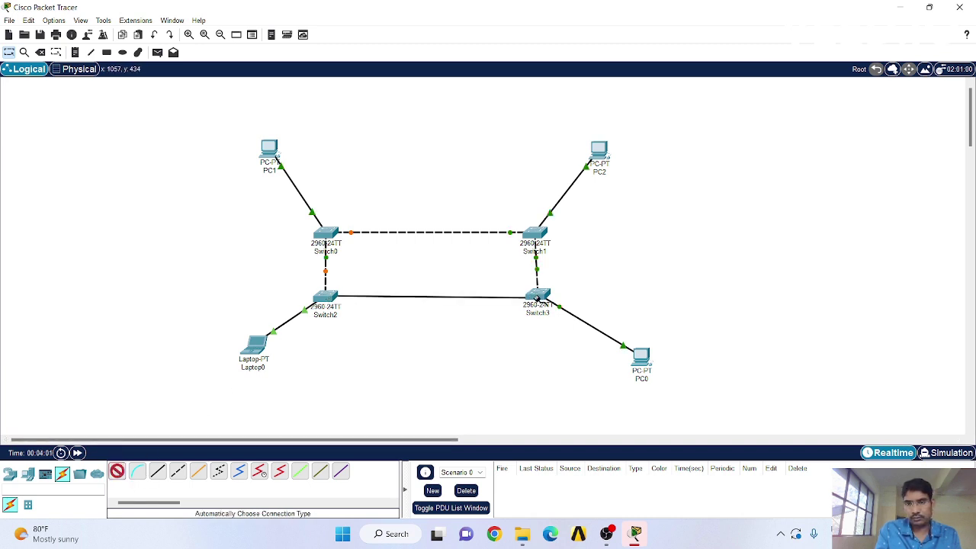
{"action": "left_click", "coordinate": [538, 299]}
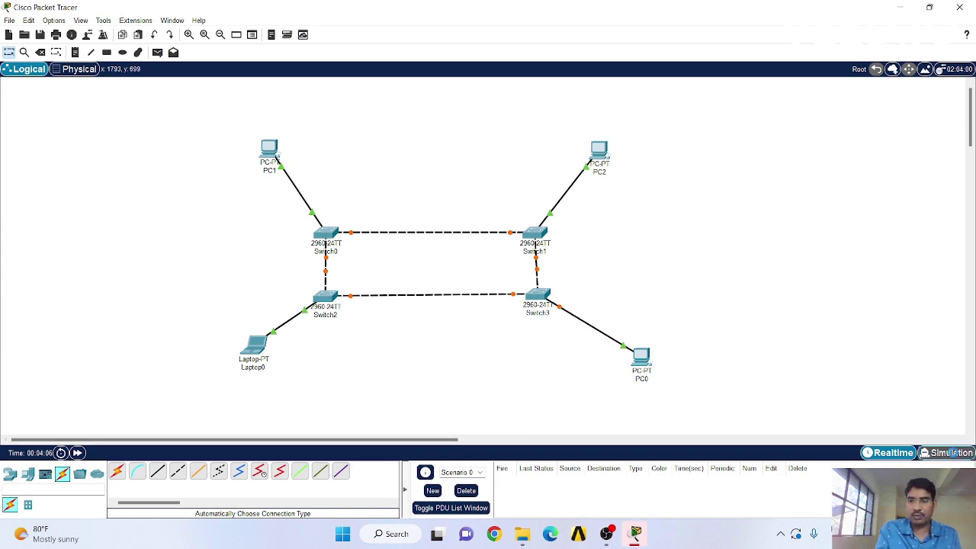
Switch to Simulation mode and filter the IPv4 event list down to ARP and ICMP.
{"action": "left_click", "coordinate": [951, 453]}
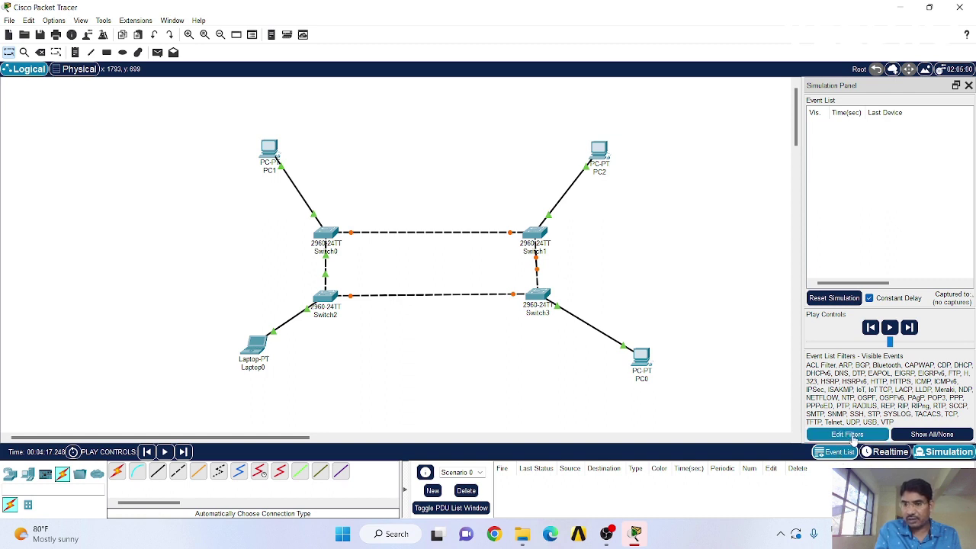
{"action": "left_click", "coordinate": [847, 433]}
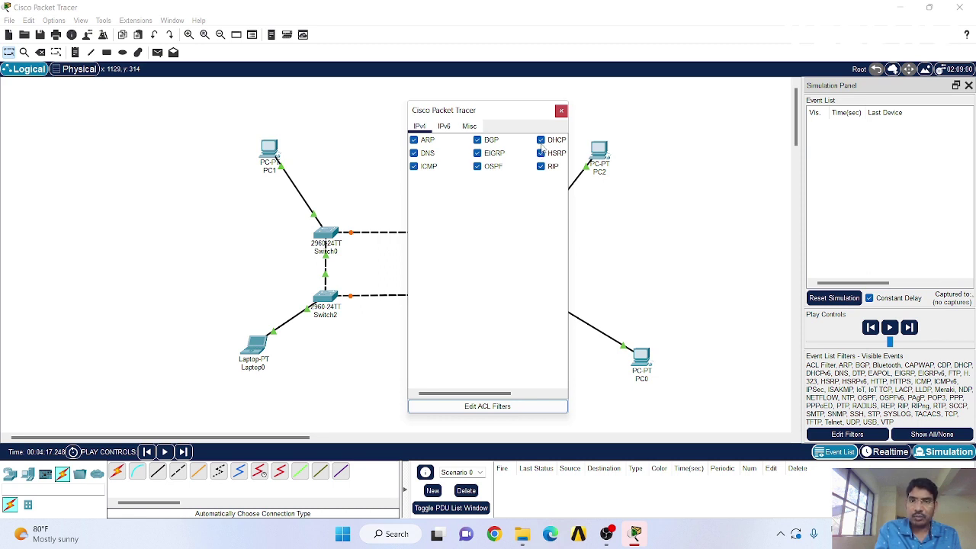
{"action": "left_click", "coordinate": [542, 147]}
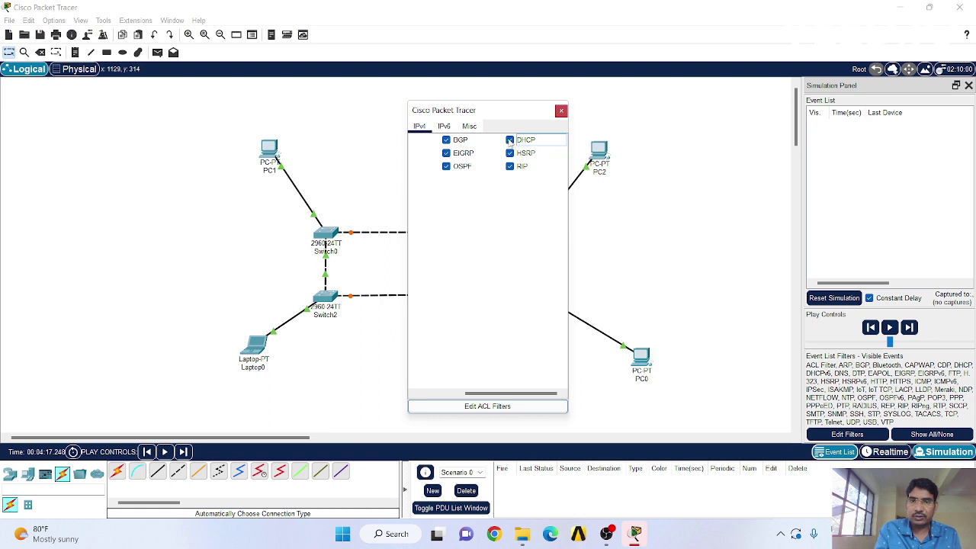
{"action": "left_click", "coordinate": [513, 175]}
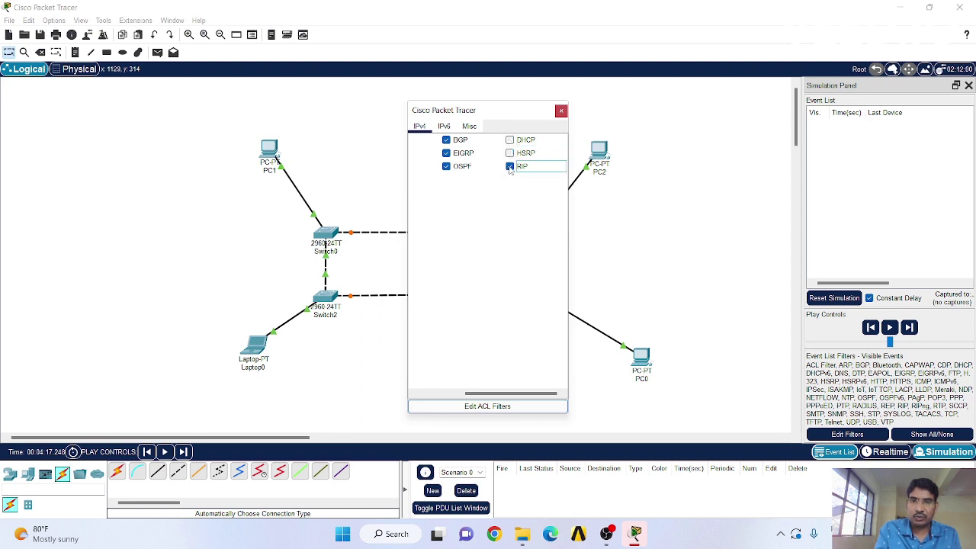
{"action": "left_click", "coordinate": [510, 167]}
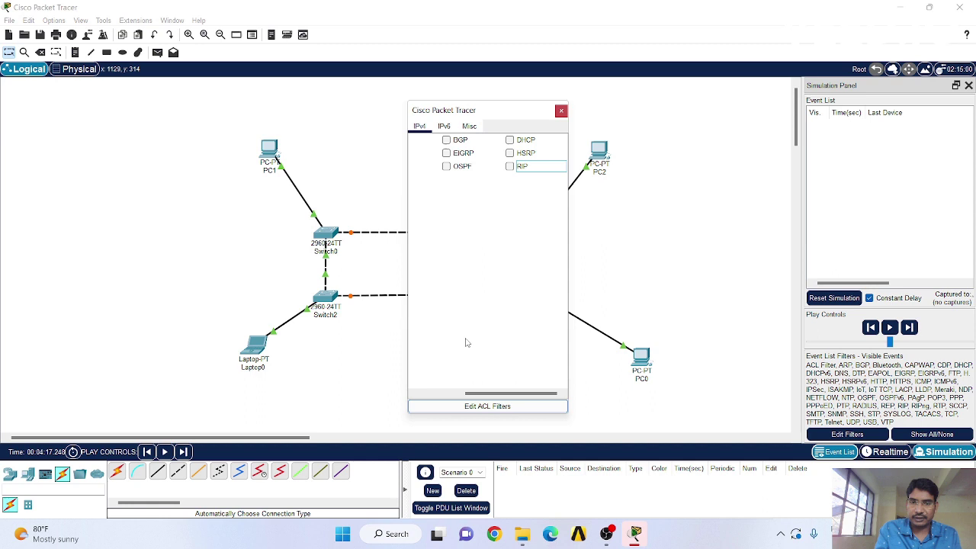
{"action": "left_click_drag", "start_coordinate": [478, 391], "coordinate": [423, 393]}
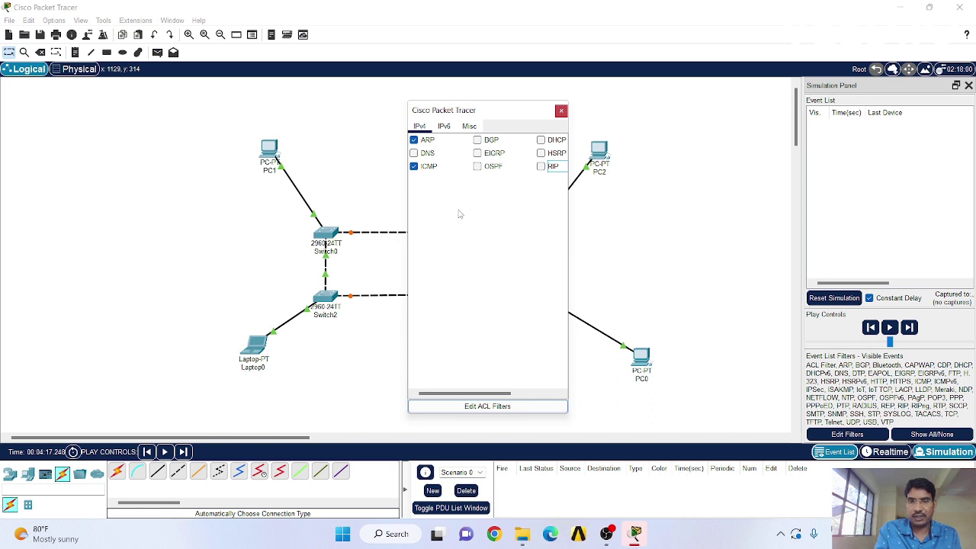
{"action": "left_click", "coordinate": [561, 111]}
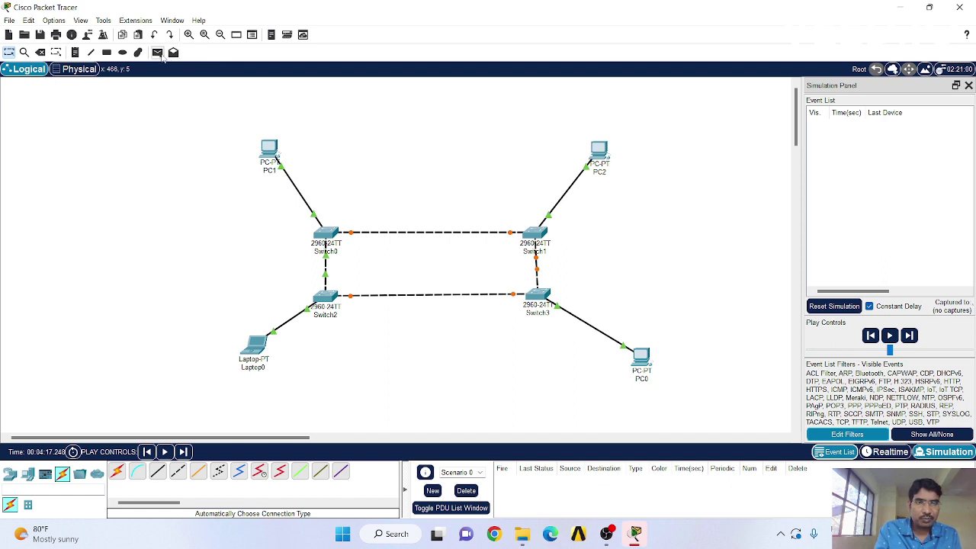
Try a simple PDU from PC1 to PC0, dismissing the 'no functional ports' warning twice.
{"action": "left_click", "coordinate": [158, 53]}
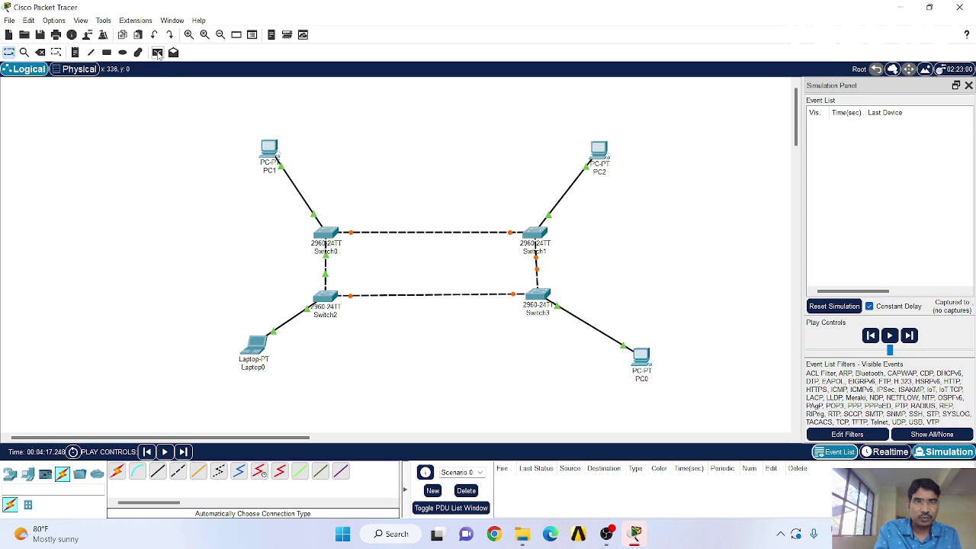
{"action": "left_click", "coordinate": [158, 53]}
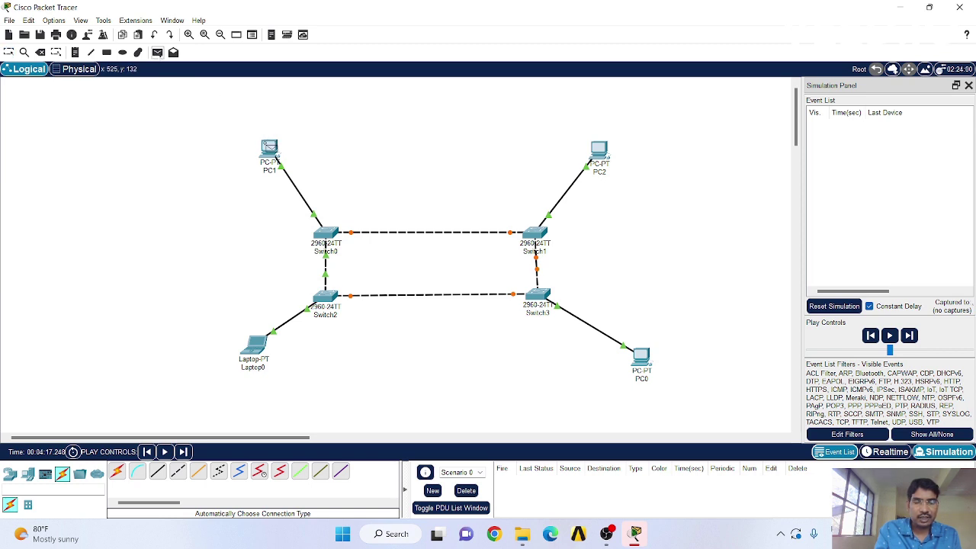
{"action": "left_click", "coordinate": [268, 147]}
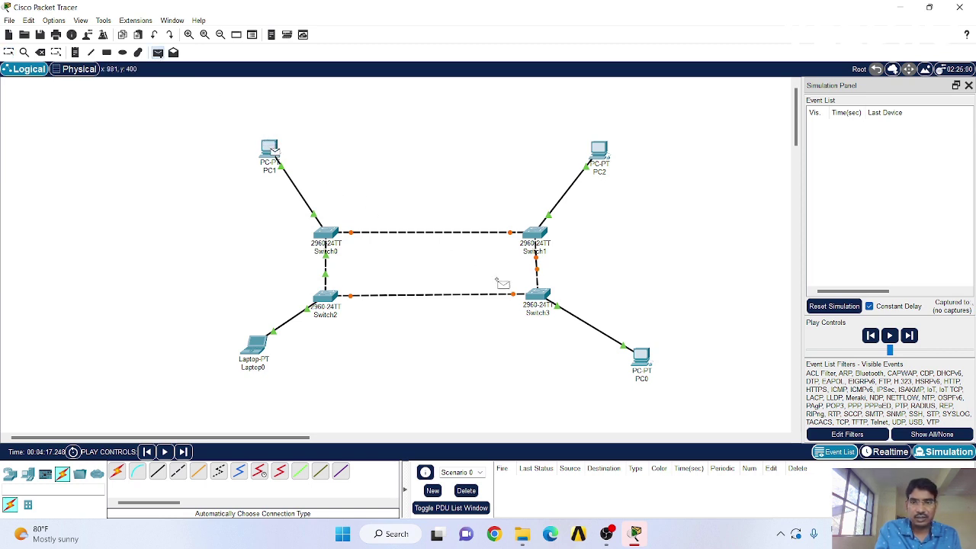
{"action": "left_click", "coordinate": [642, 358]}
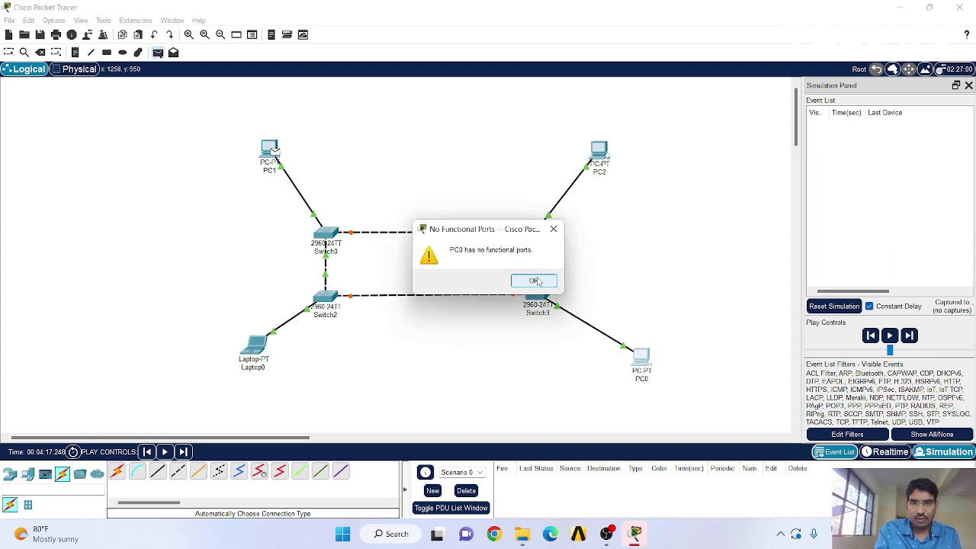
{"action": "left_click", "coordinate": [534, 281]}
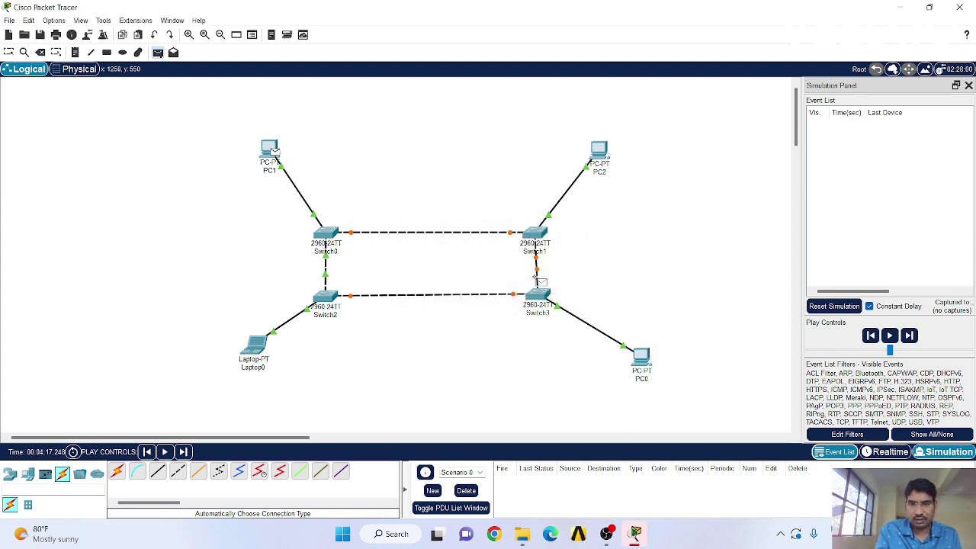
{"action": "left_click", "coordinate": [640, 357]}
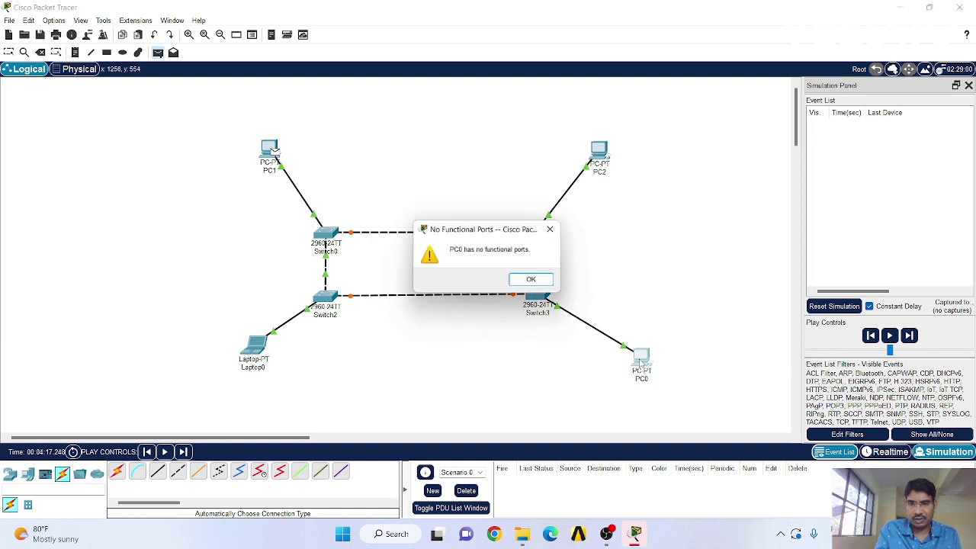
{"action": "left_click", "coordinate": [546, 285]}
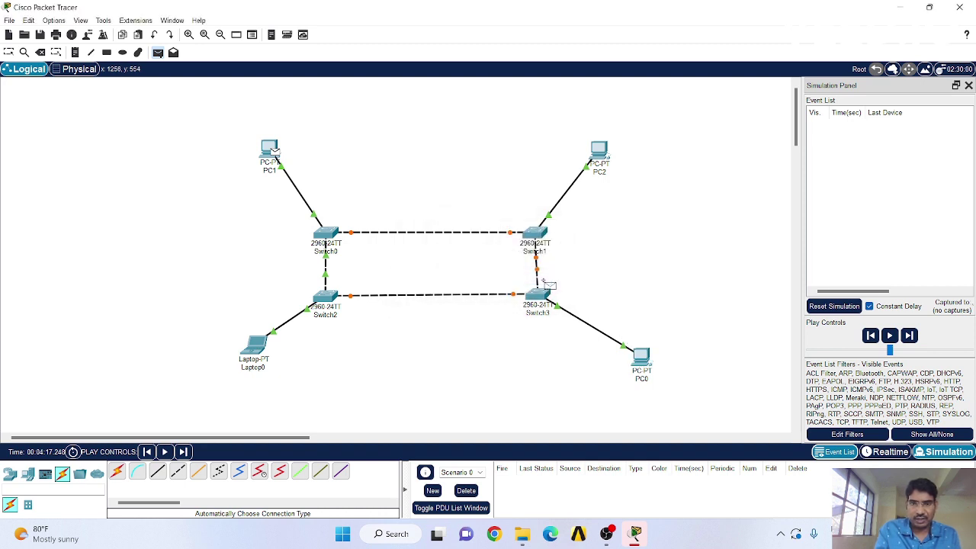
{"action": "key", "text": "Escape"}
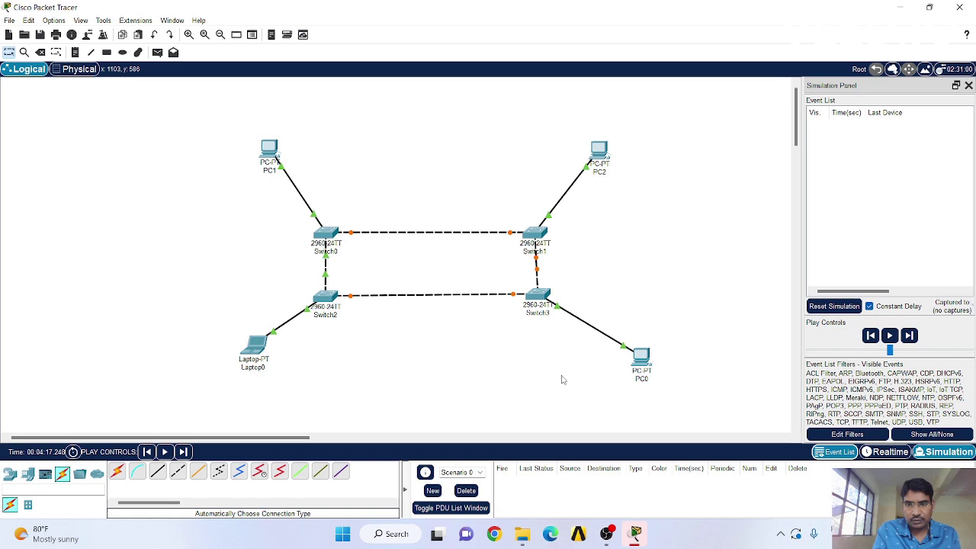
Set PC0's IPv4 address to 192.168.0.1 with subnet mask 255.255.255.0.
{"action": "left_click", "coordinate": [644, 360]}
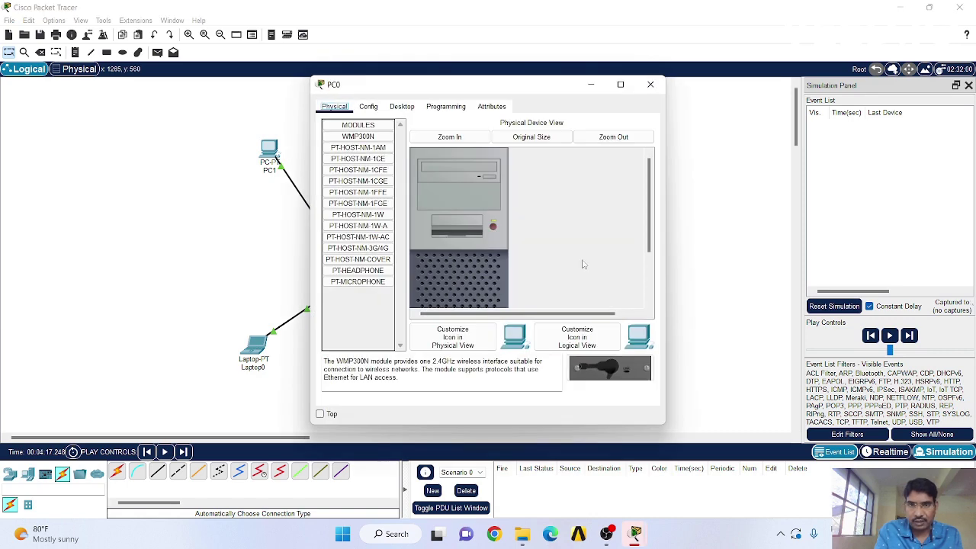
{"action": "left_click", "coordinate": [412, 109]}
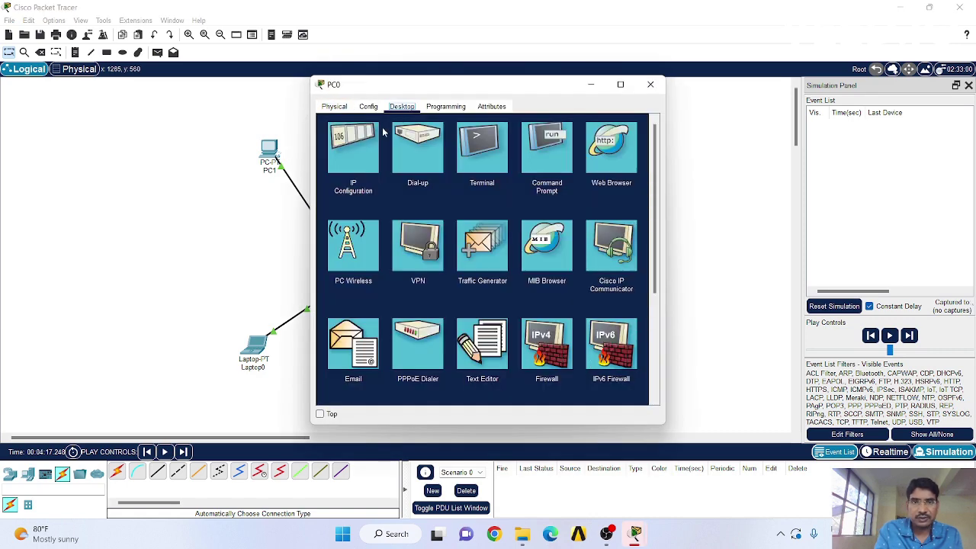
{"action": "left_click", "coordinate": [354, 157]}
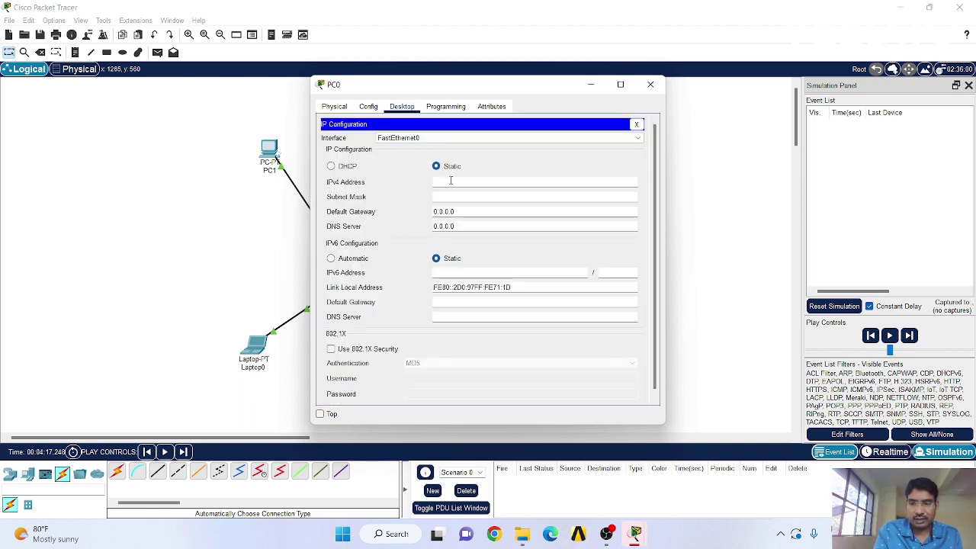
{"action": "type", "text": "192.16"}
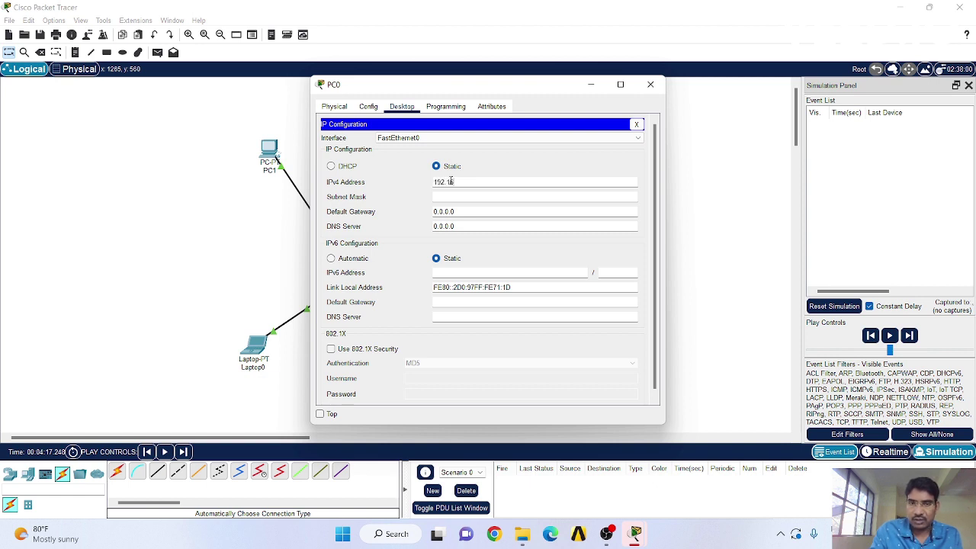
{"action": "type", "text": "8.0.1"}
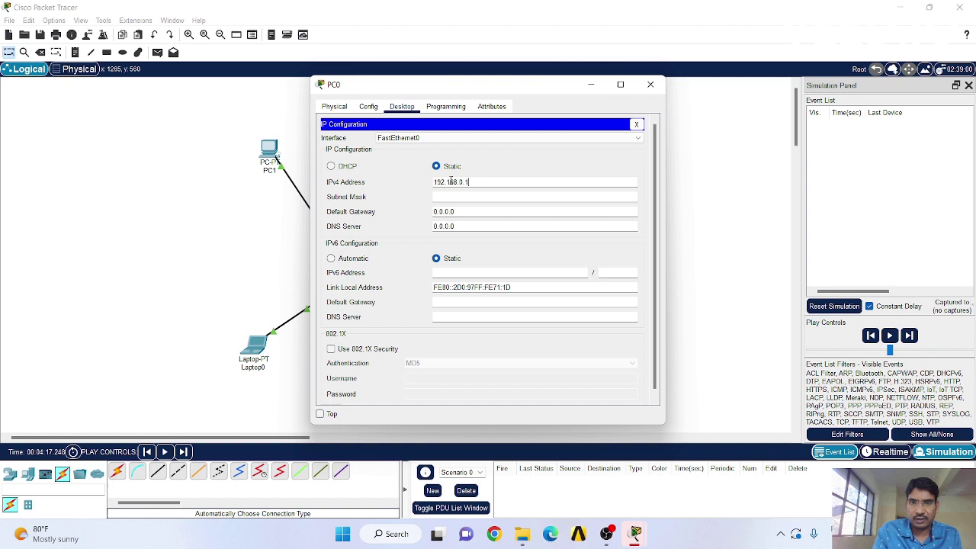
{"action": "left_click", "coordinate": [515, 194]}
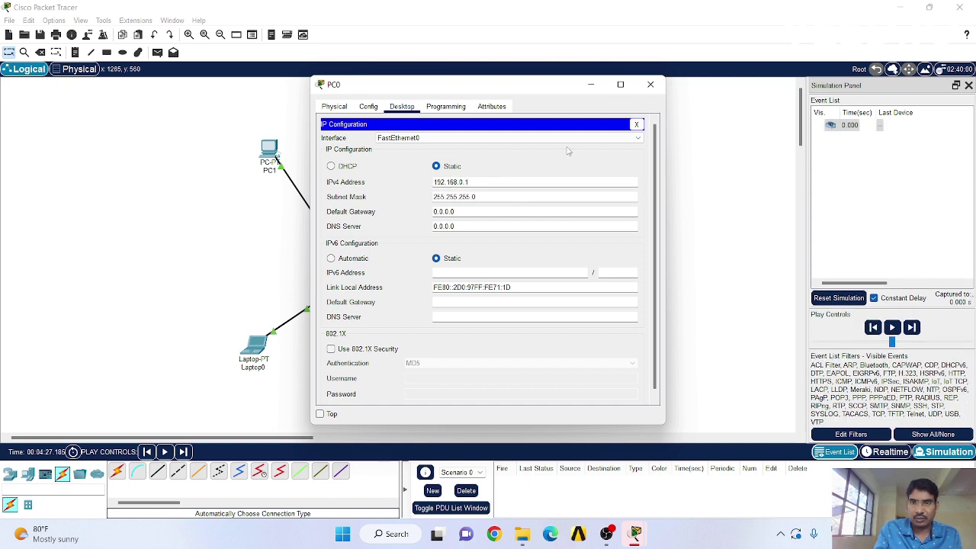
{"action": "left_click", "coordinate": [650, 85]}
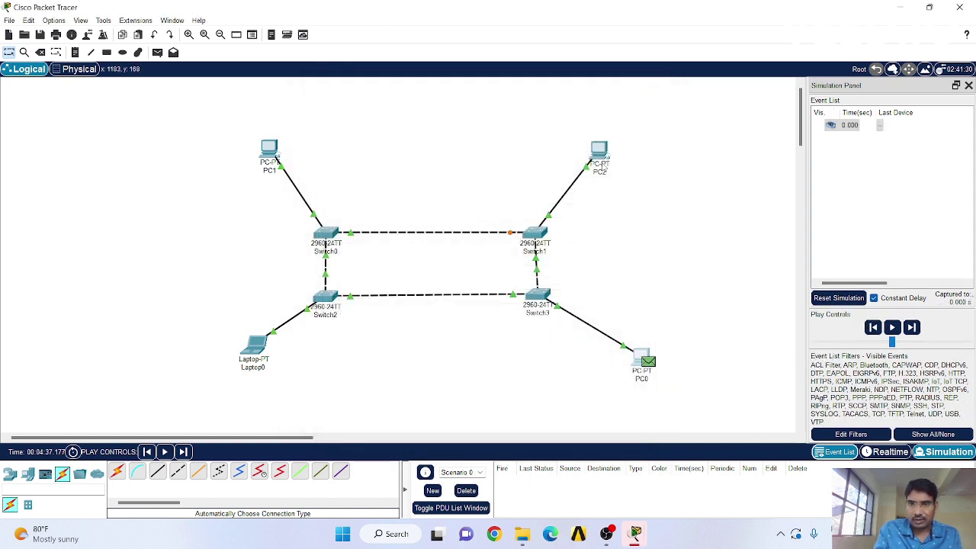
Enter 192.168.0.2 as PC2's IPv4 address in IP Configuration, leaving the mask blank.
{"action": "left_click", "coordinate": [601, 154]}
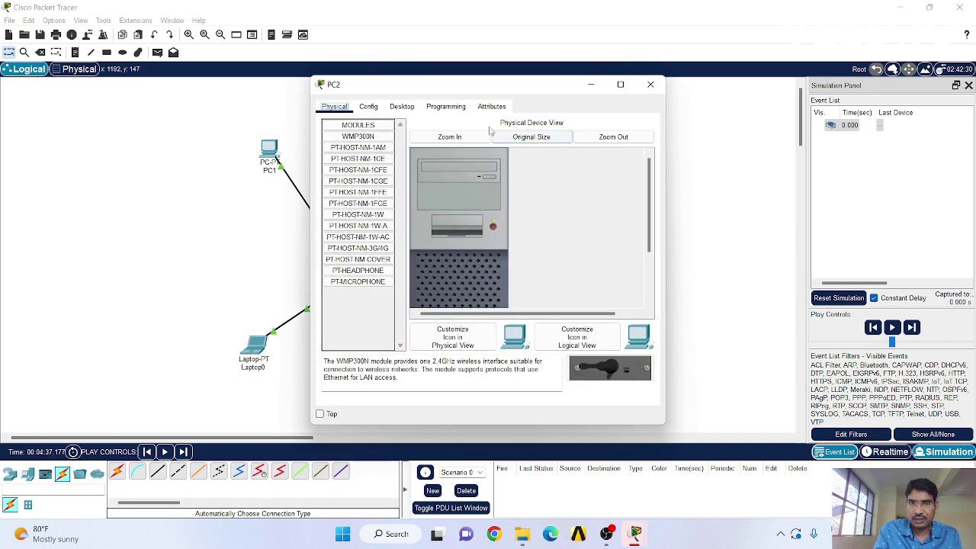
{"action": "left_click", "coordinate": [369, 108]}
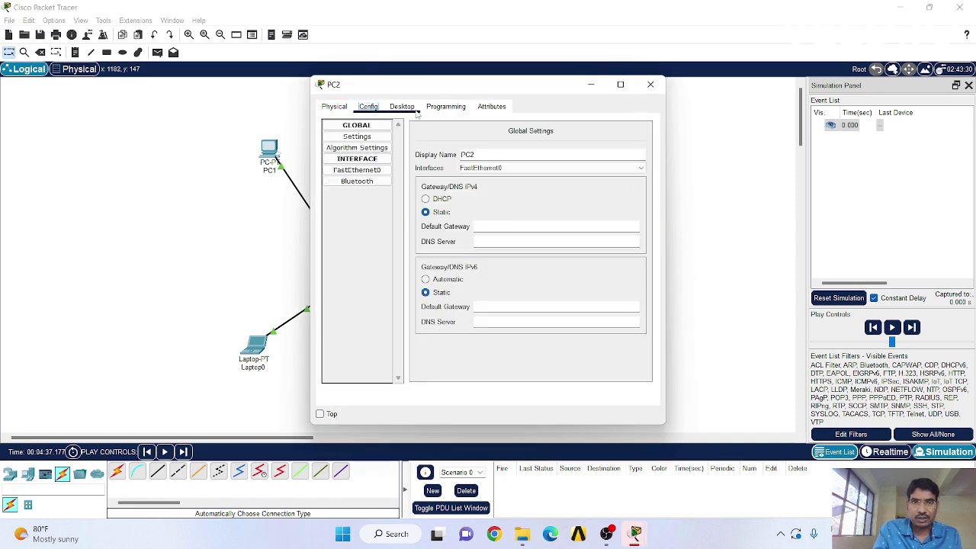
{"action": "left_click", "coordinate": [403, 108]}
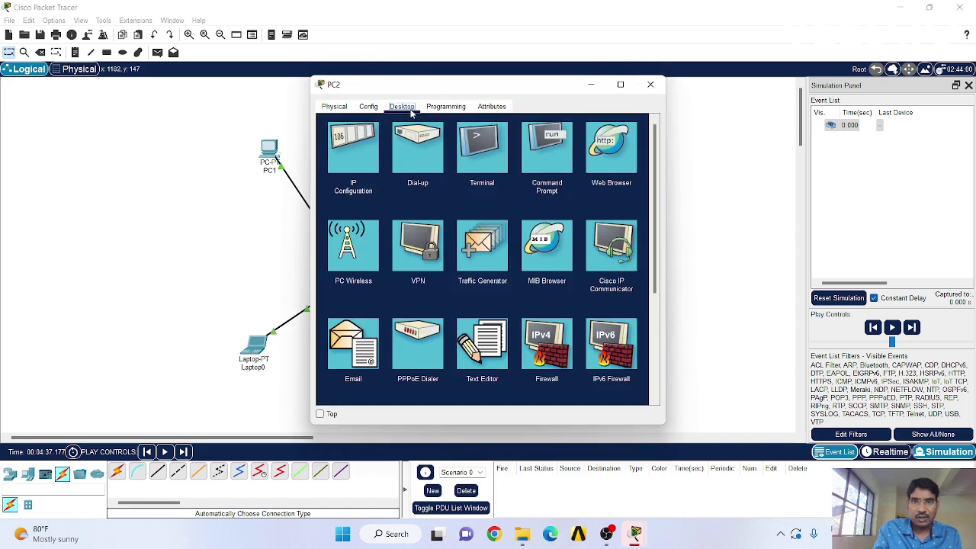
{"action": "left_click", "coordinate": [377, 152]}
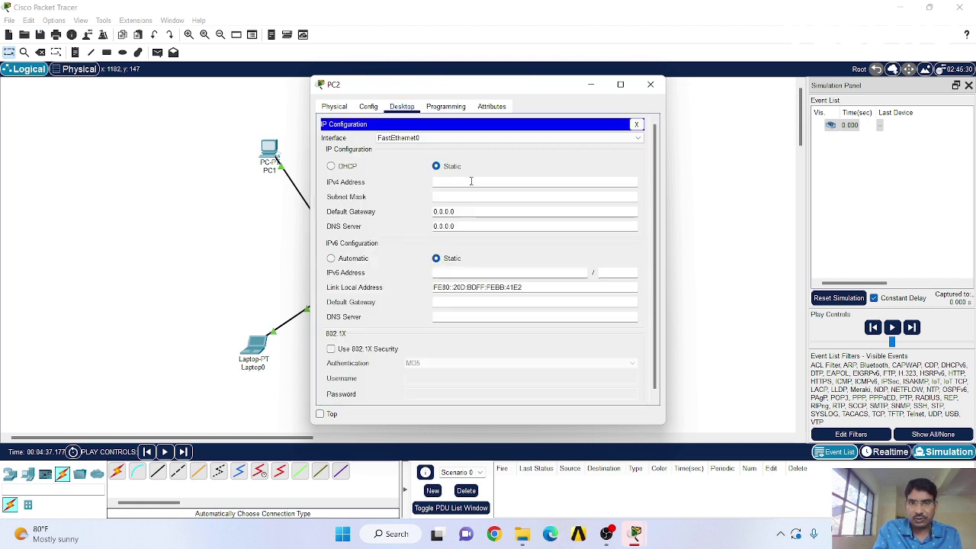
{"action": "type", "text": "192"}
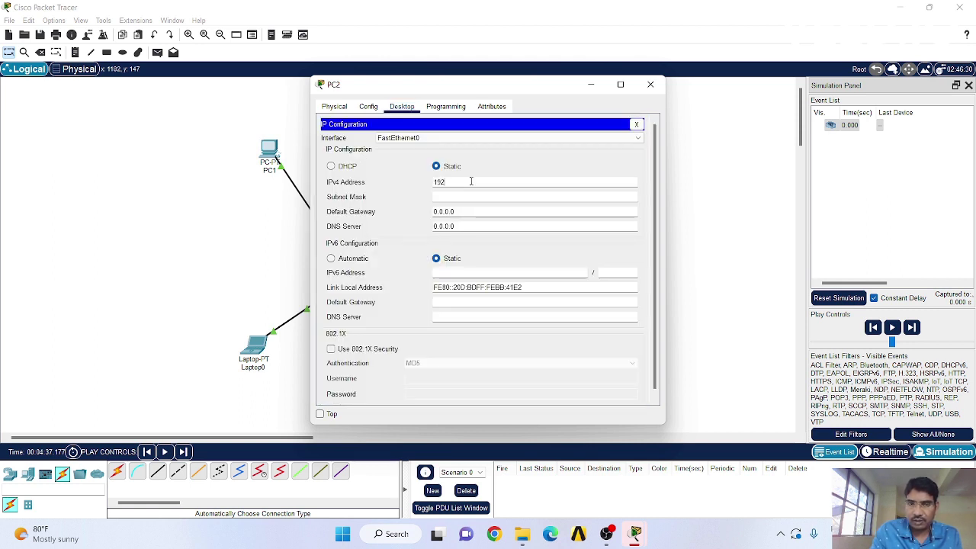
{"action": "type", "text": ".168."}
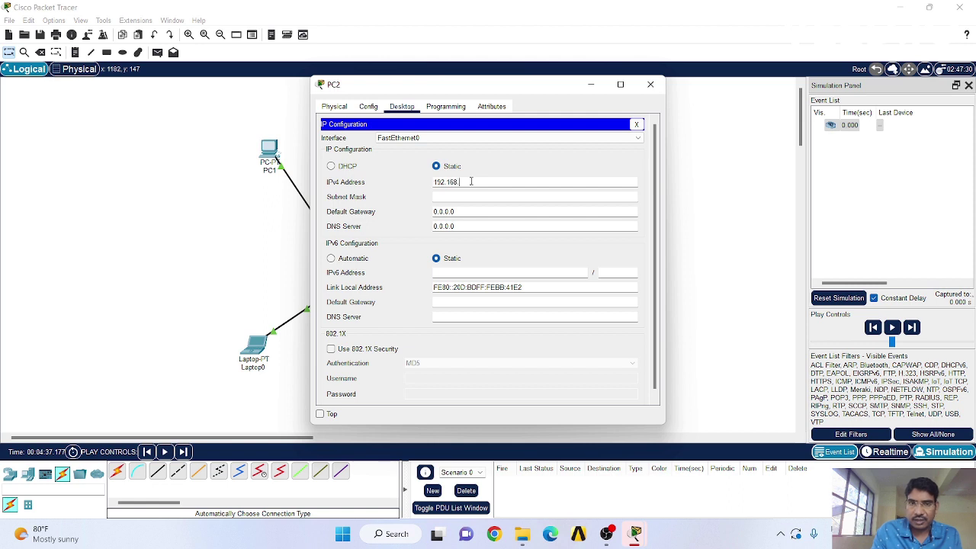
{"action": "type", "text": "0.2"}
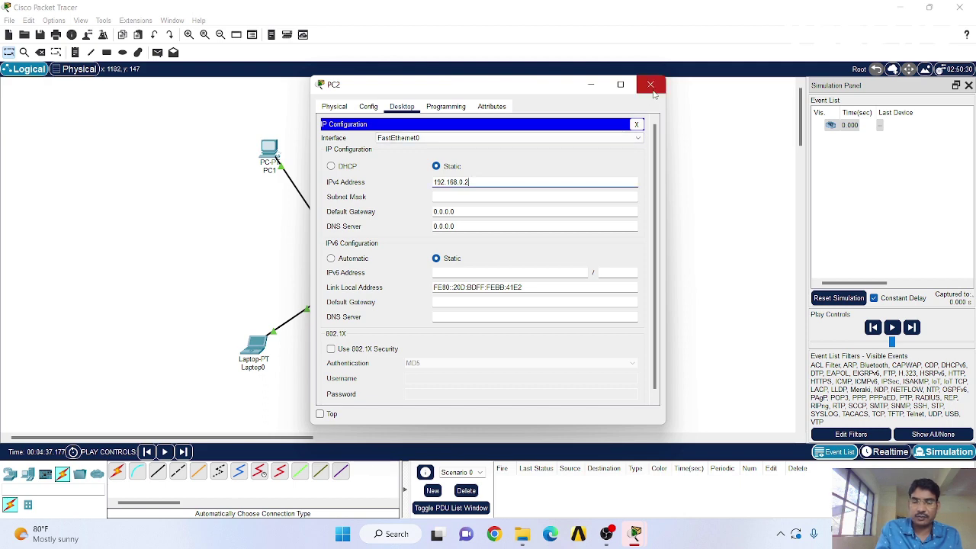
{"action": "left_click", "coordinate": [653, 90]}
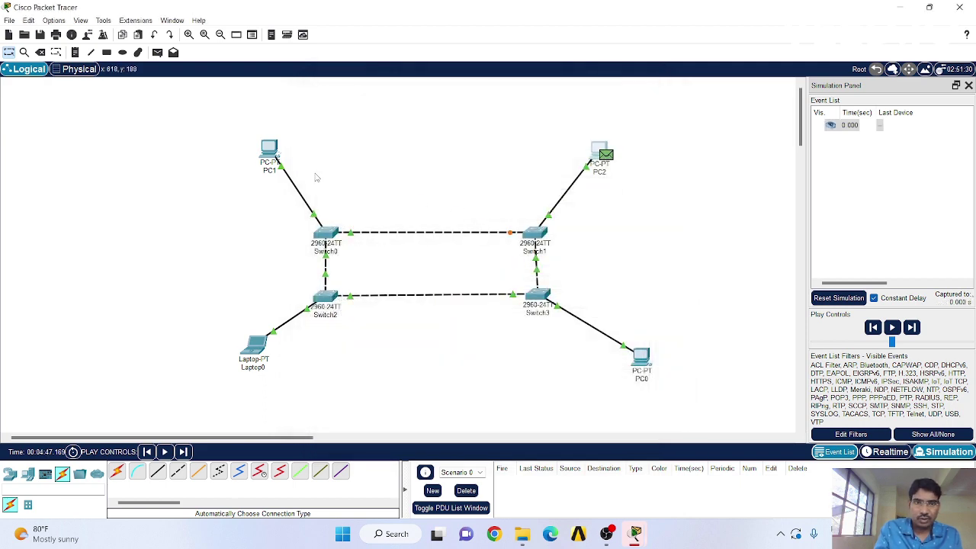
Set PC1's IPv4 address to 192.168.0.3 with mask 255.255.255.0.
{"action": "left_click", "coordinate": [268, 149]}
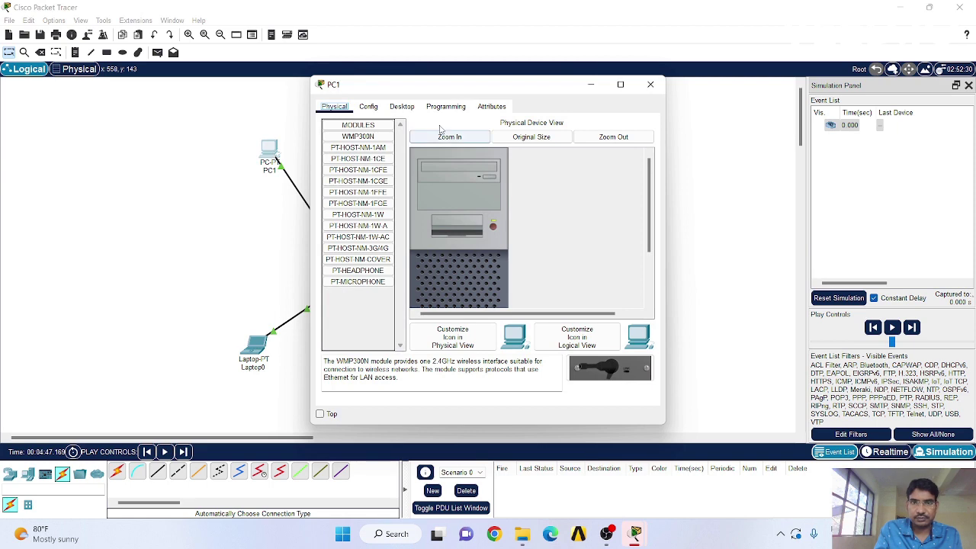
{"action": "left_click", "coordinate": [404, 107]}
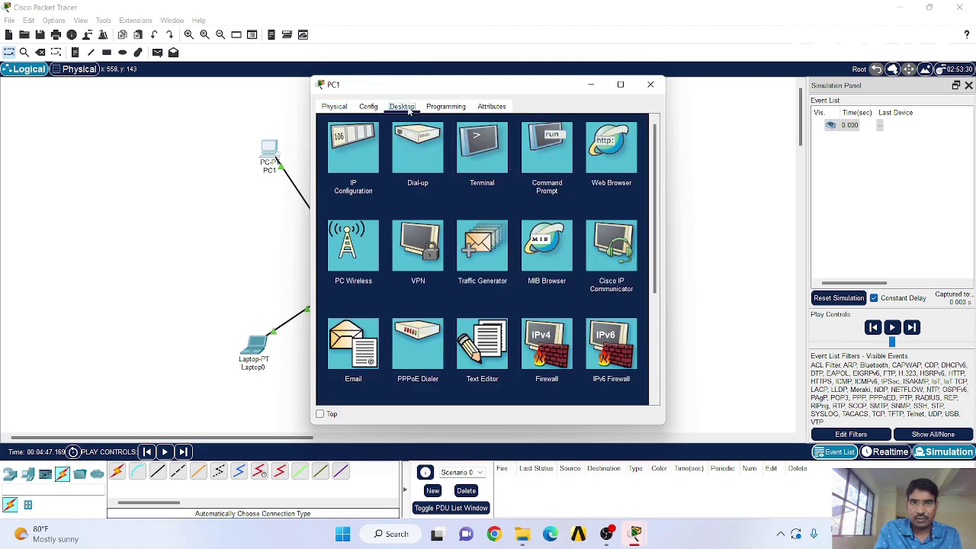
{"action": "left_click", "coordinate": [344, 157]}
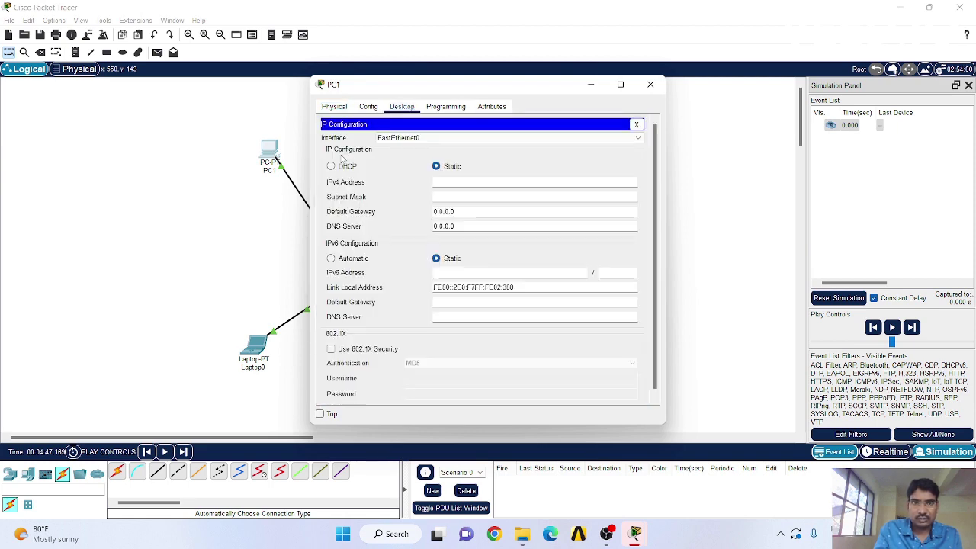
{"action": "left_click", "coordinate": [451, 185]}
{"action": "type", "text": "192.168."}
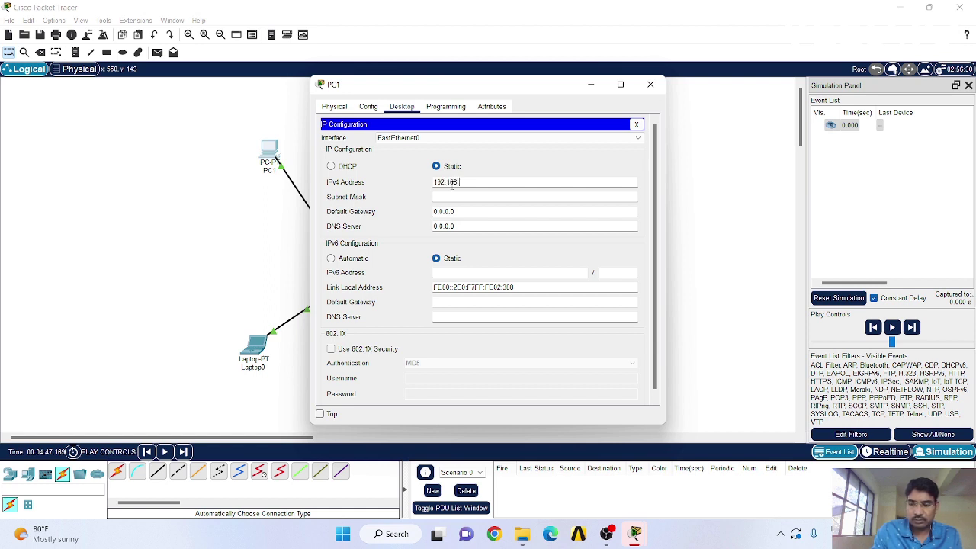
{"action": "type", "text": "0.3"}
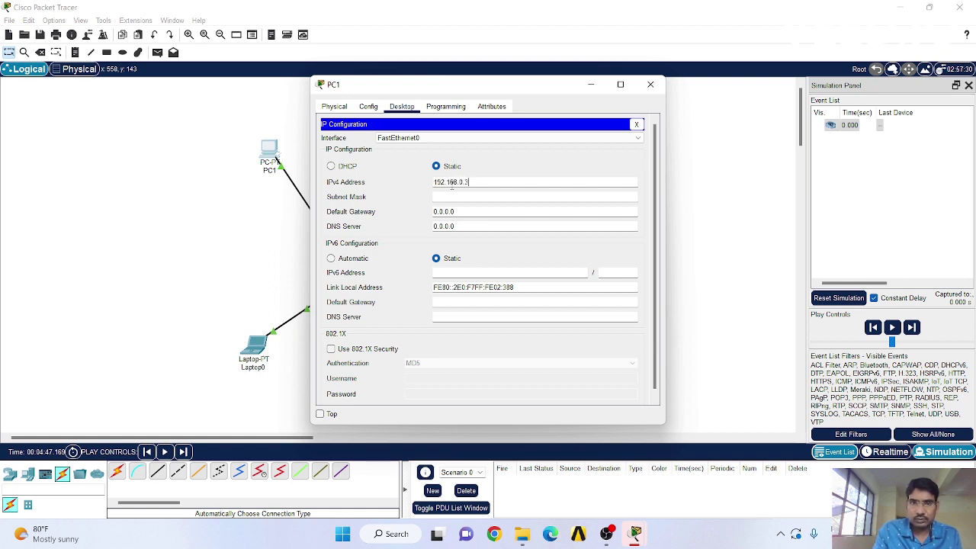
{"action": "left_click", "coordinate": [578, 196]}
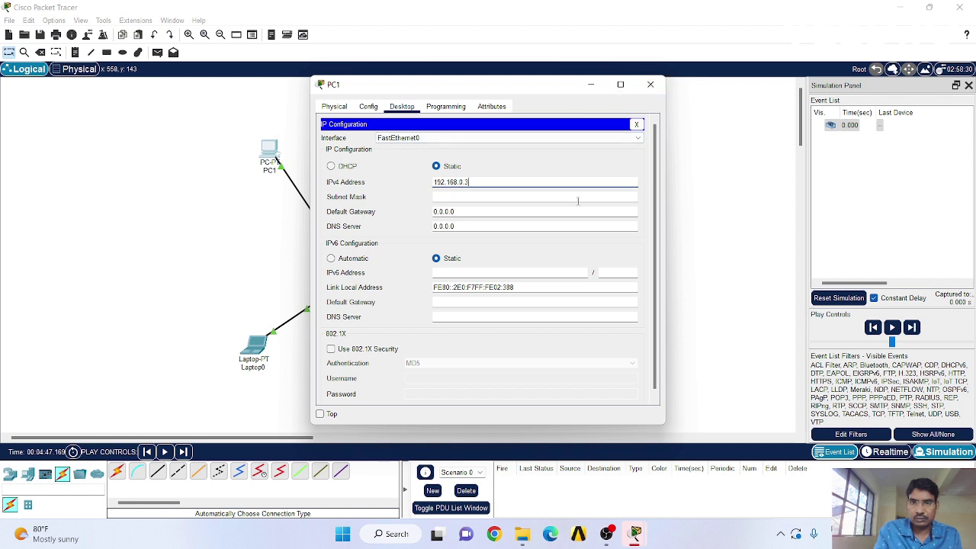
{"action": "left_click", "coordinate": [652, 85]}
Set Laptop0's IPv4 address to 192.168.0.4 with mask 255.255.255.0.
{"action": "left_click", "coordinate": [256, 347]}
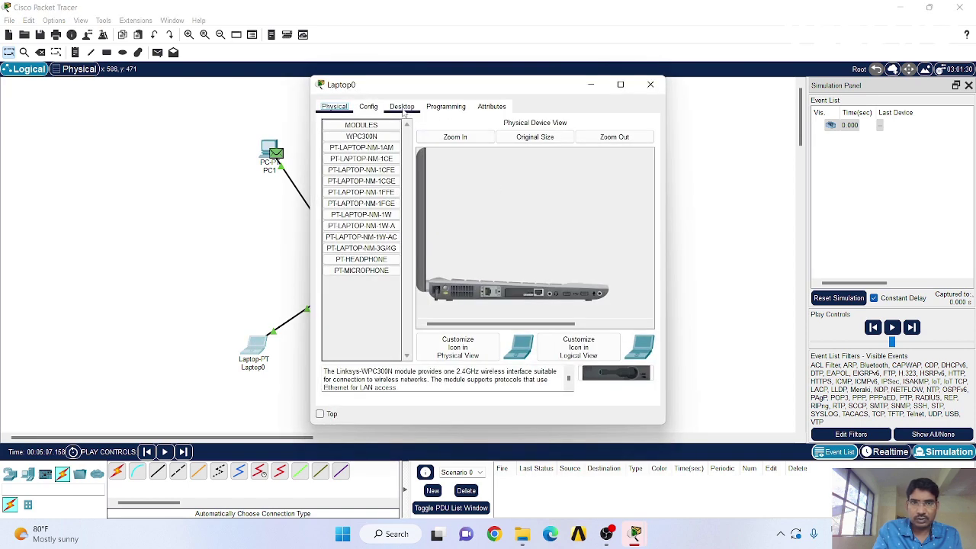
{"action": "left_click", "coordinate": [401, 107]}
{"action": "left_click", "coordinate": [354, 144]}
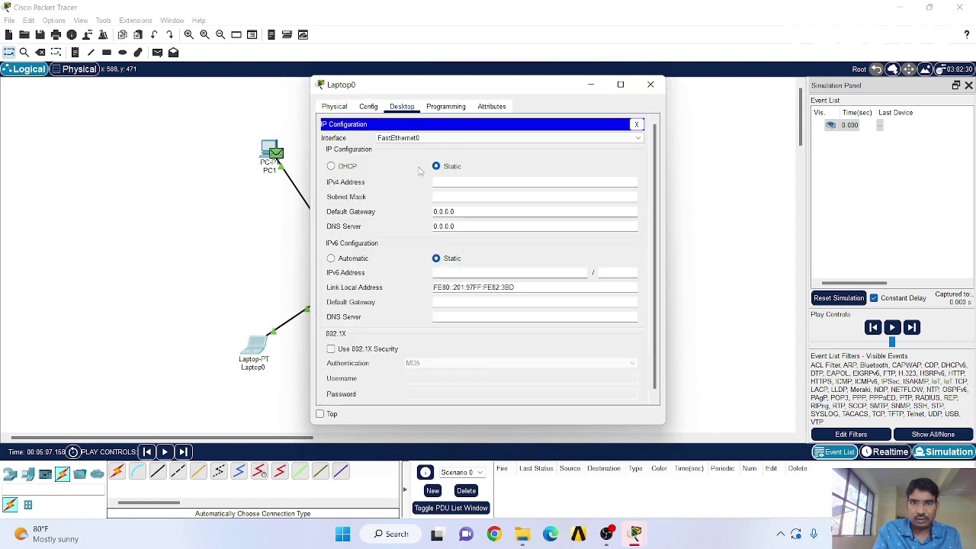
{"action": "left_click", "coordinate": [452, 182]}
{"action": "type", "text": "16"}
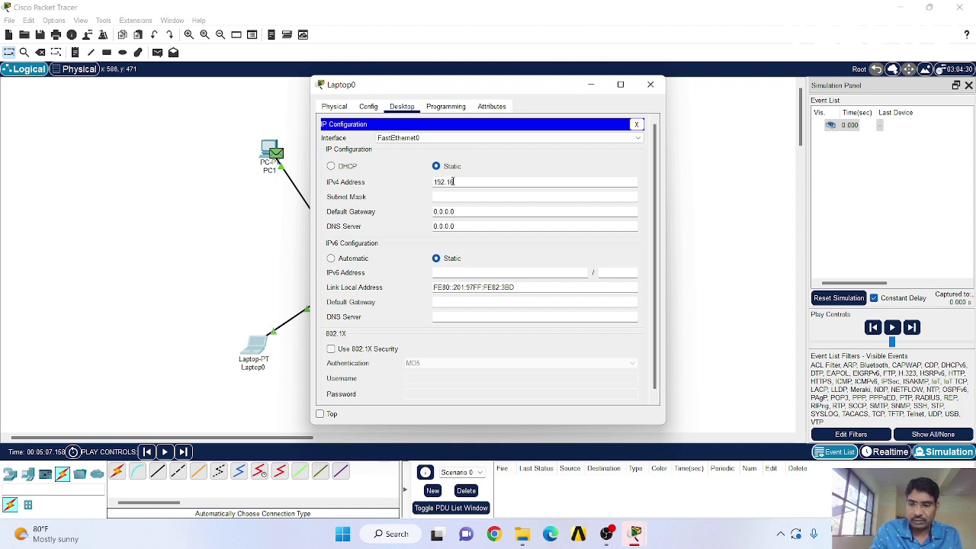
{"action": "type", "text": "8.0.4"}
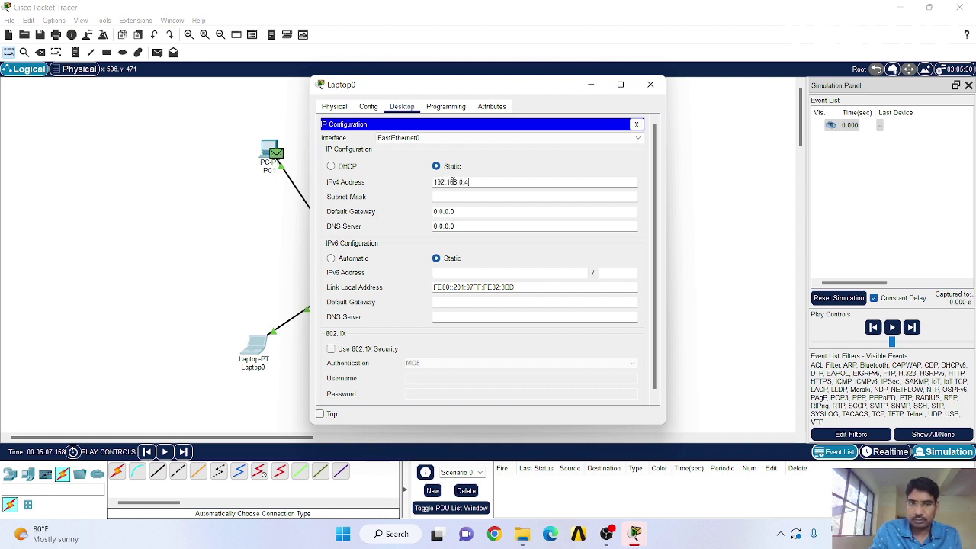
{"action": "left_click", "coordinate": [475, 197]}
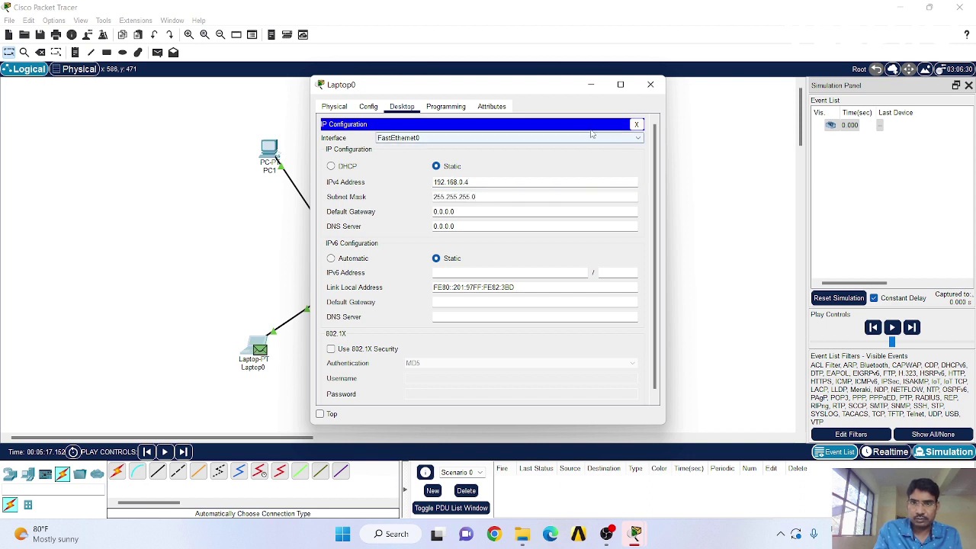
{"action": "left_click", "coordinate": [650, 86]}
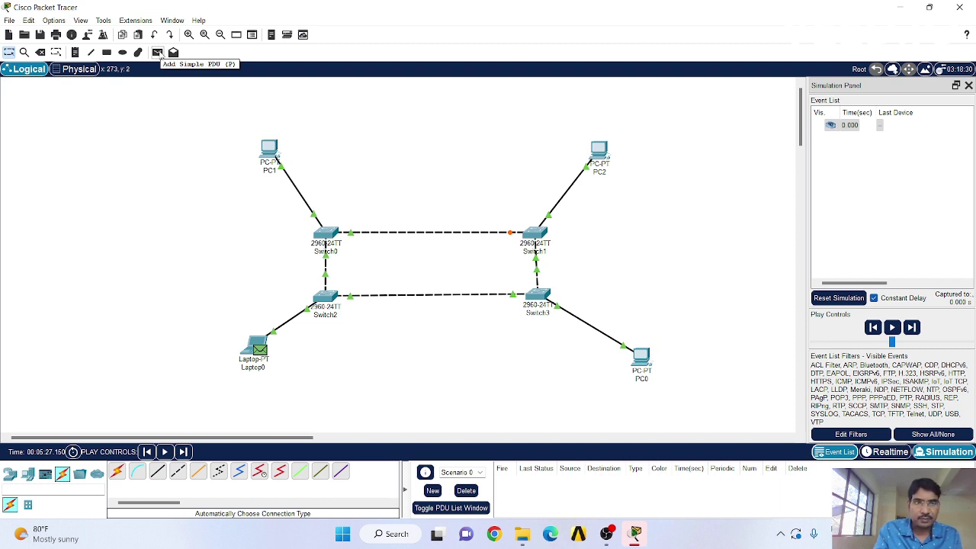
Add a simple ICMP PDU from PC1 to PC0 and play the simulation.
{"action": "left_click", "coordinate": [157, 52]}
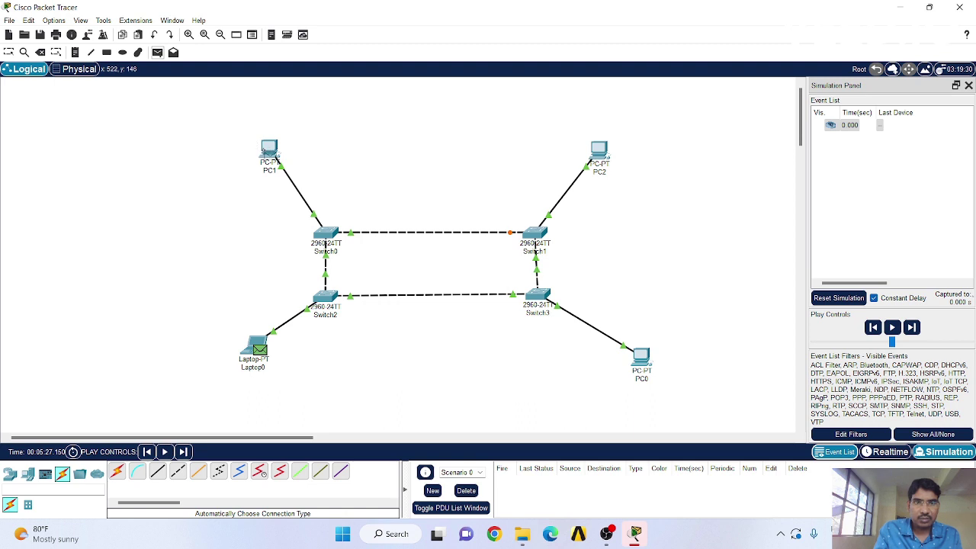
{"action": "left_click", "coordinate": [270, 150]}
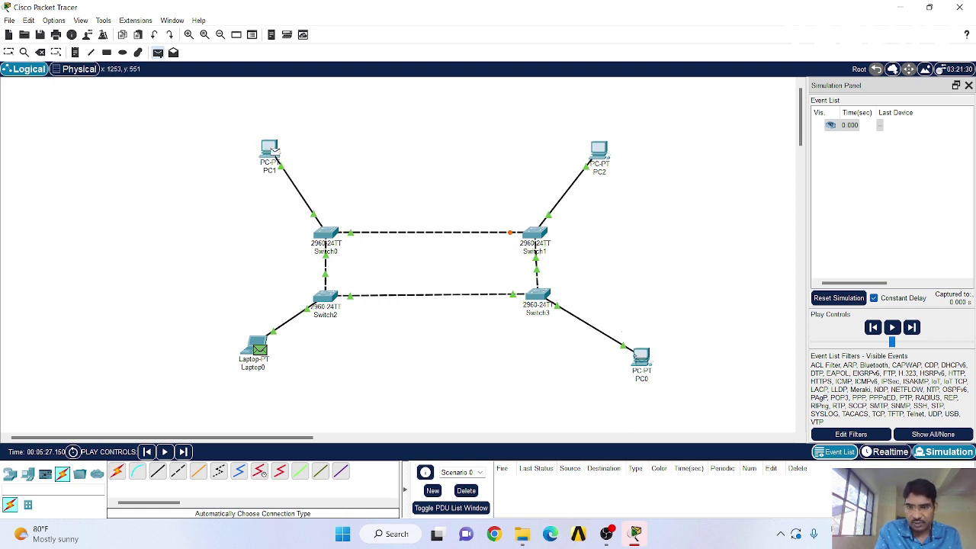
{"action": "left_click", "coordinate": [640, 356]}
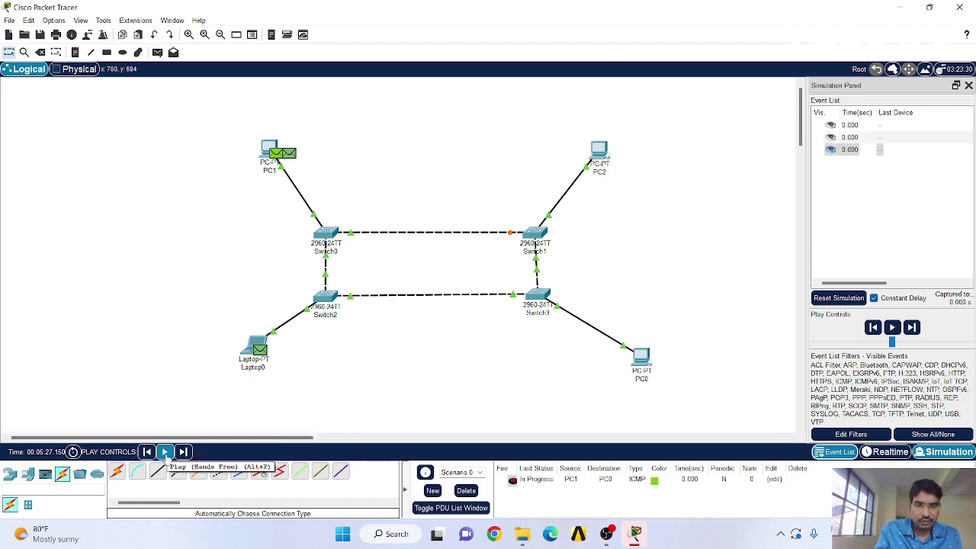
{"action": "left_click", "coordinate": [165, 453]}
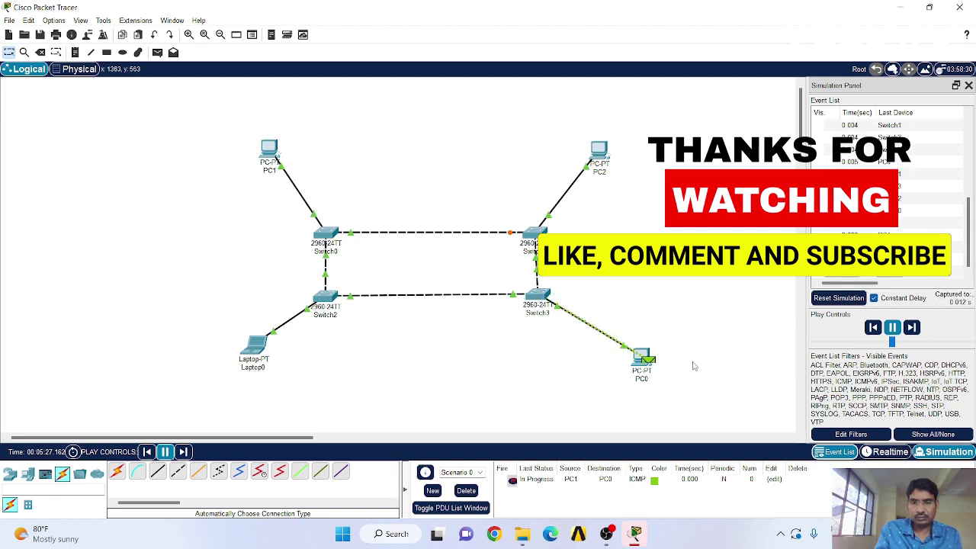
Open PC0's packet envelope, review the inbound and outbound PDU details, then close it.
{"action": "left_click", "coordinate": [647, 362]}
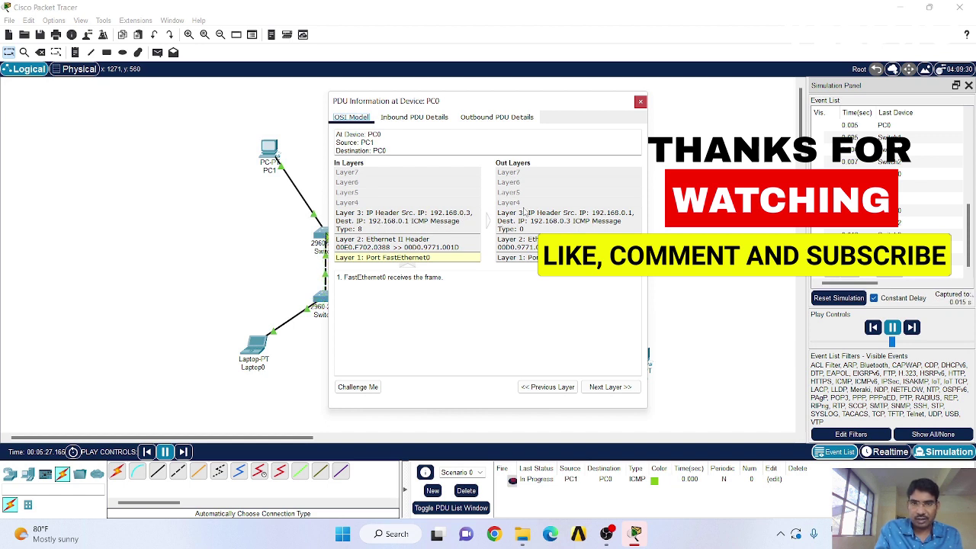
{"action": "left_click", "coordinate": [414, 119]}
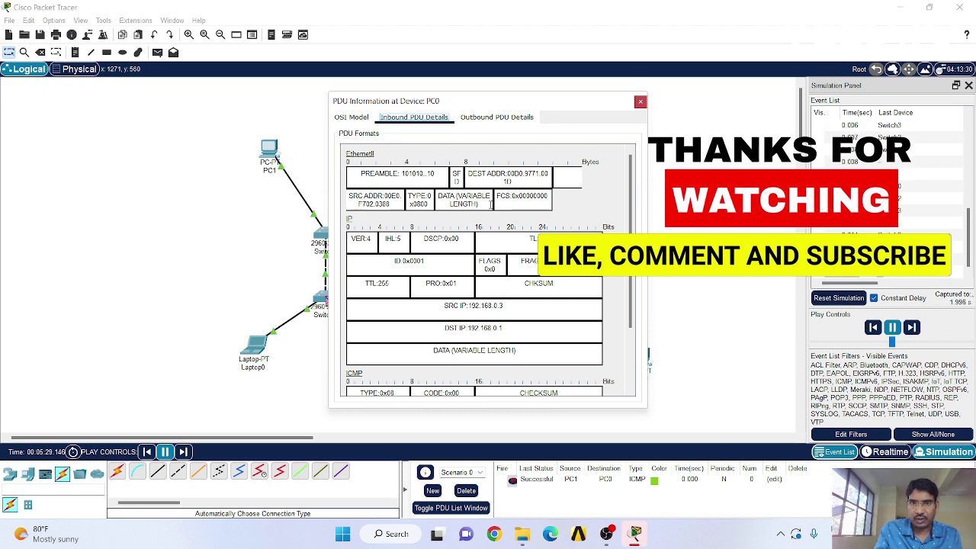
{"action": "left_click", "coordinate": [511, 118]}
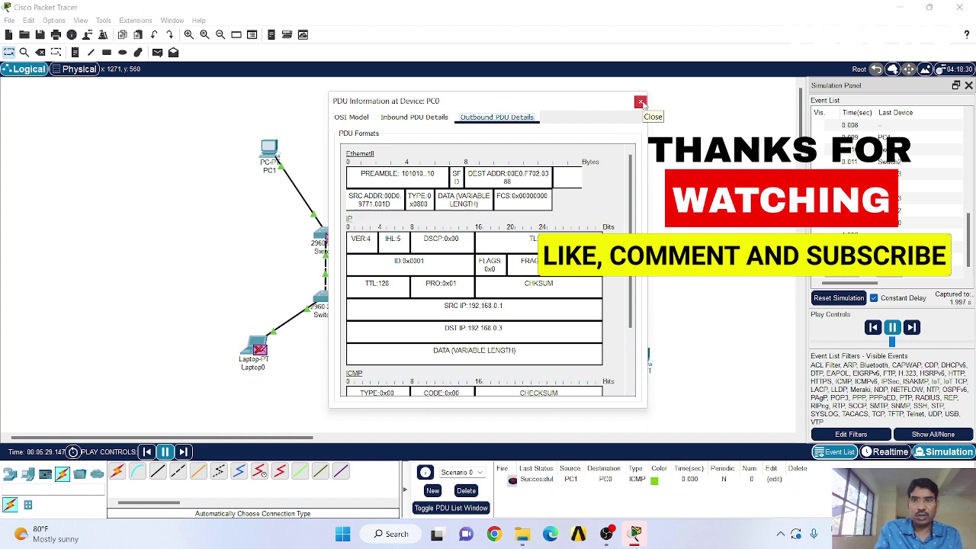
{"action": "left_click", "coordinate": [640, 102]}
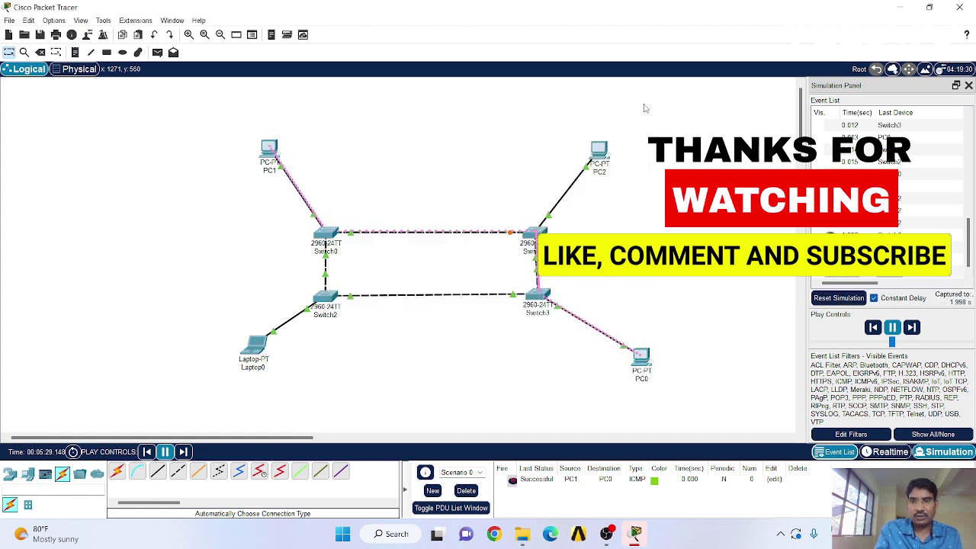